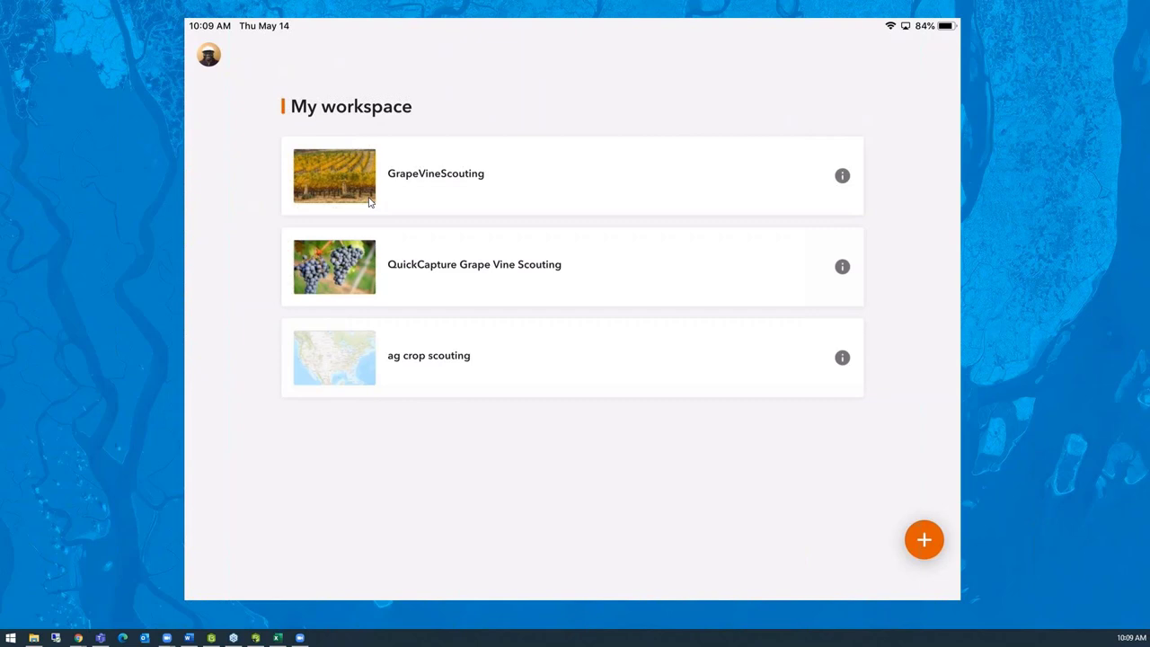
Open the GrapeVineScouting project and capture Healthy and Diseased grape vine records along the vineyard block
left_click(368, 202)
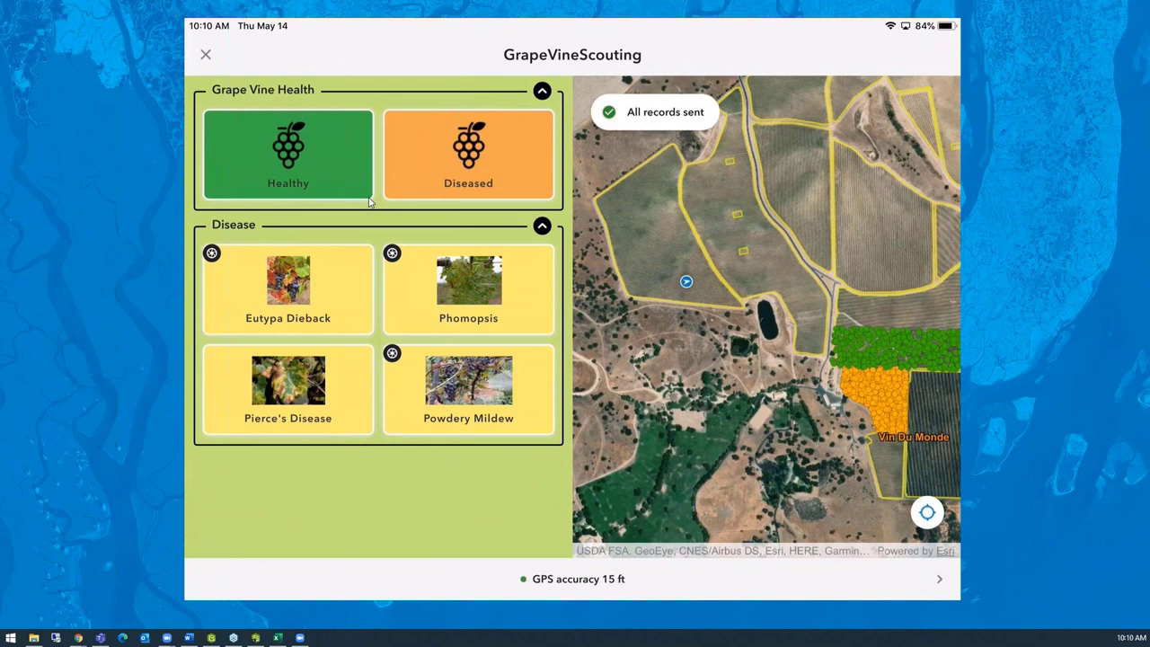
left_click(306, 148)
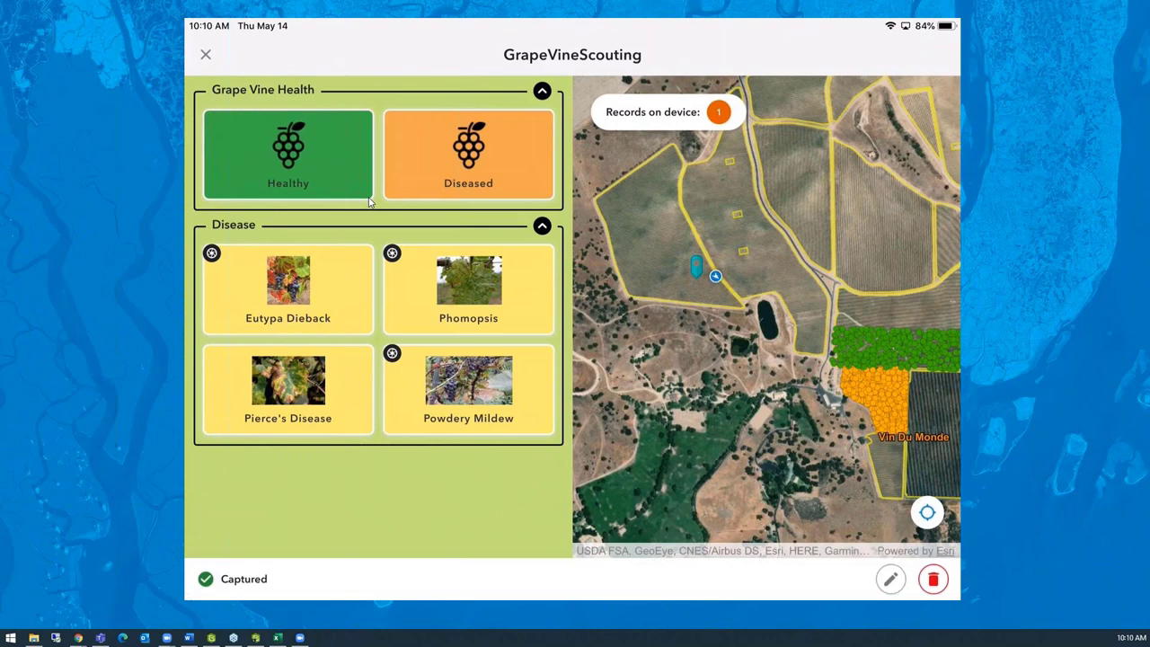
left_click(468, 153)
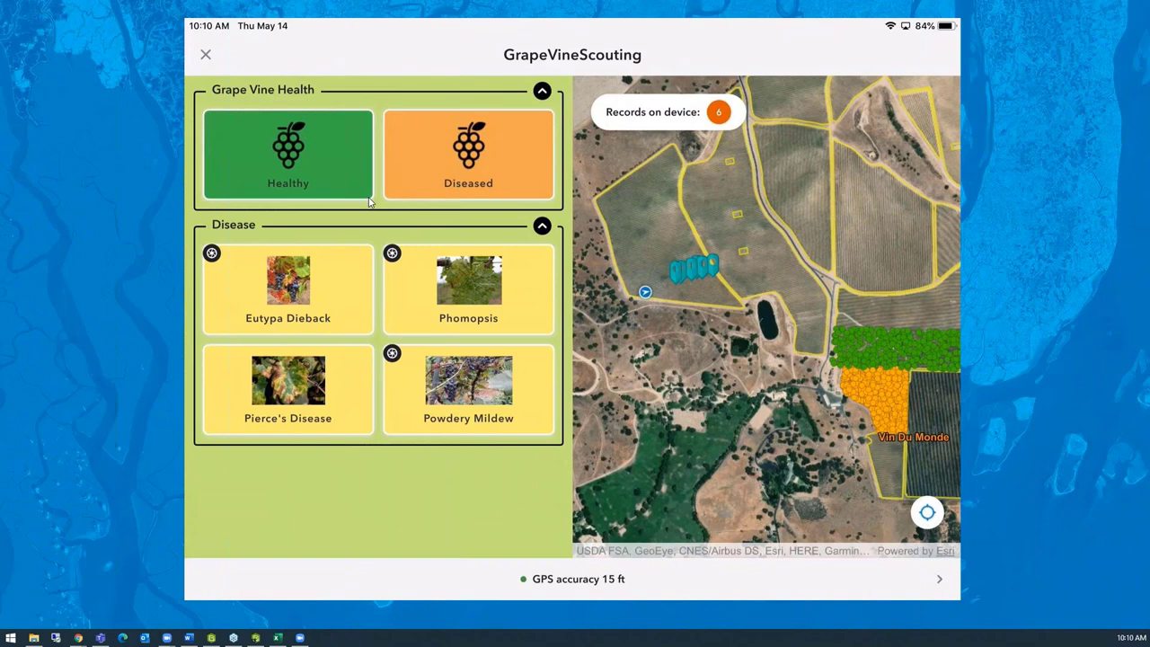
left_click(369, 198)
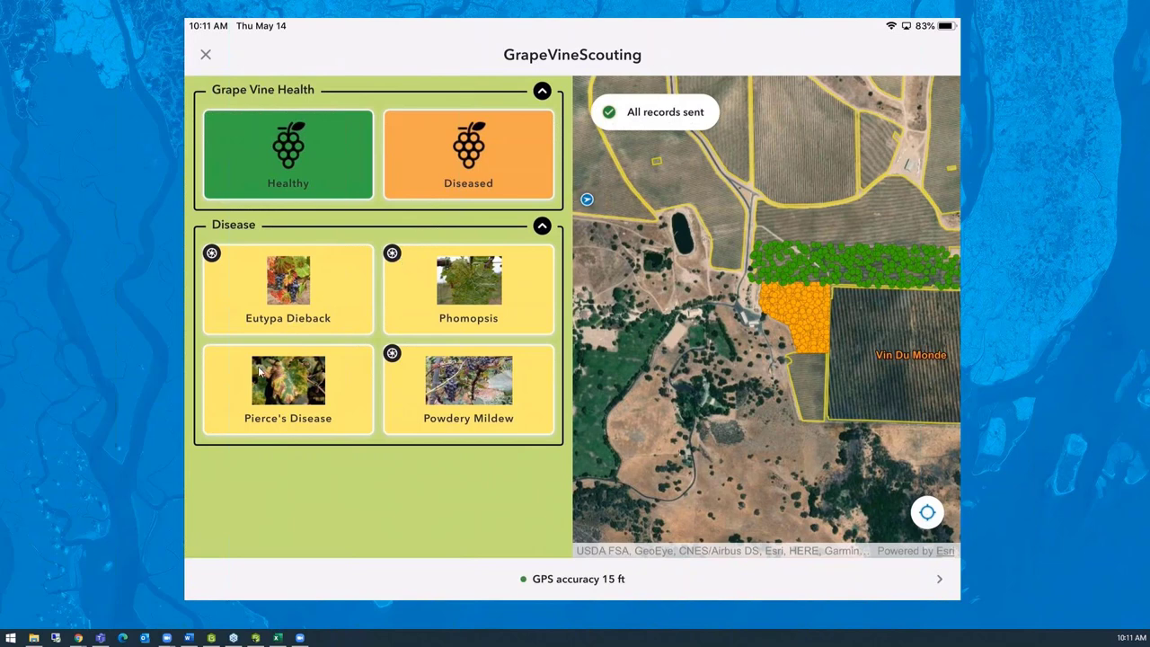
Switch to the Vineyard Scouting dashboard in Chrome and inspect the newly captured observation points on the map
mouse_move(79, 637)
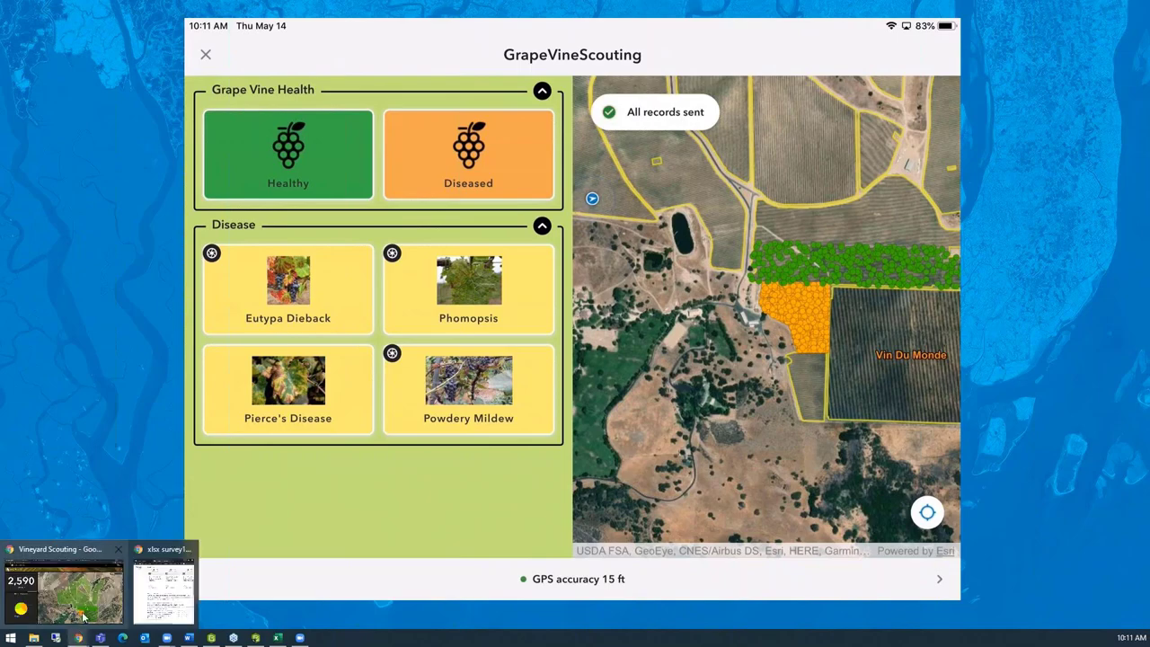
left_click(65, 584)
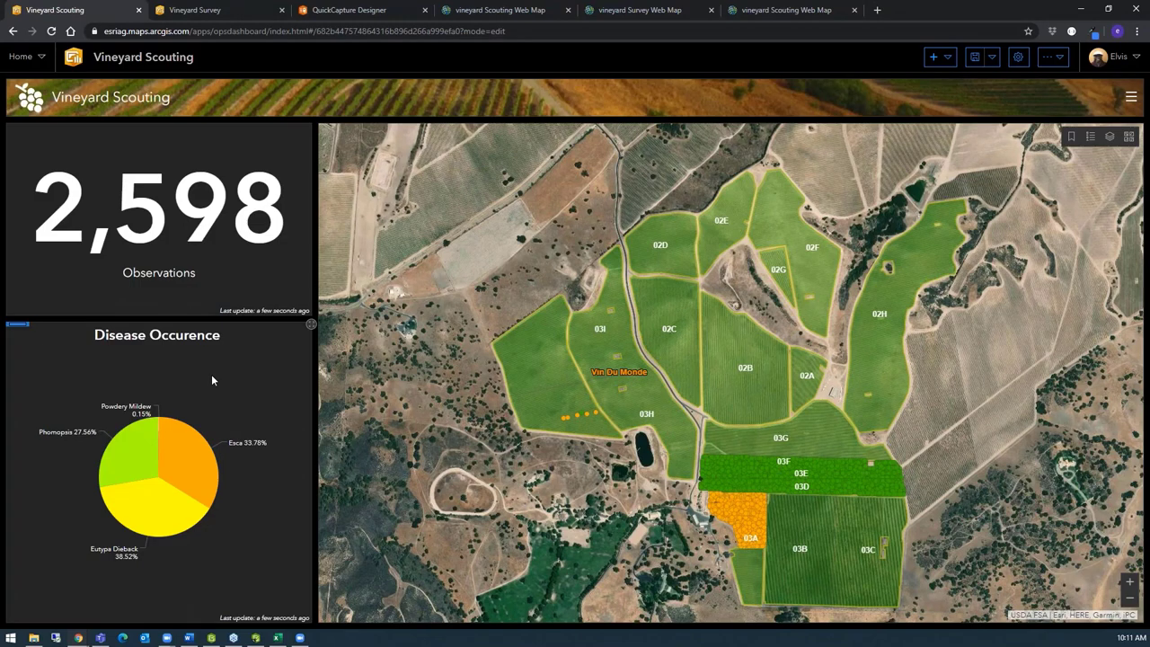
scroll(582, 423, "up", 2)
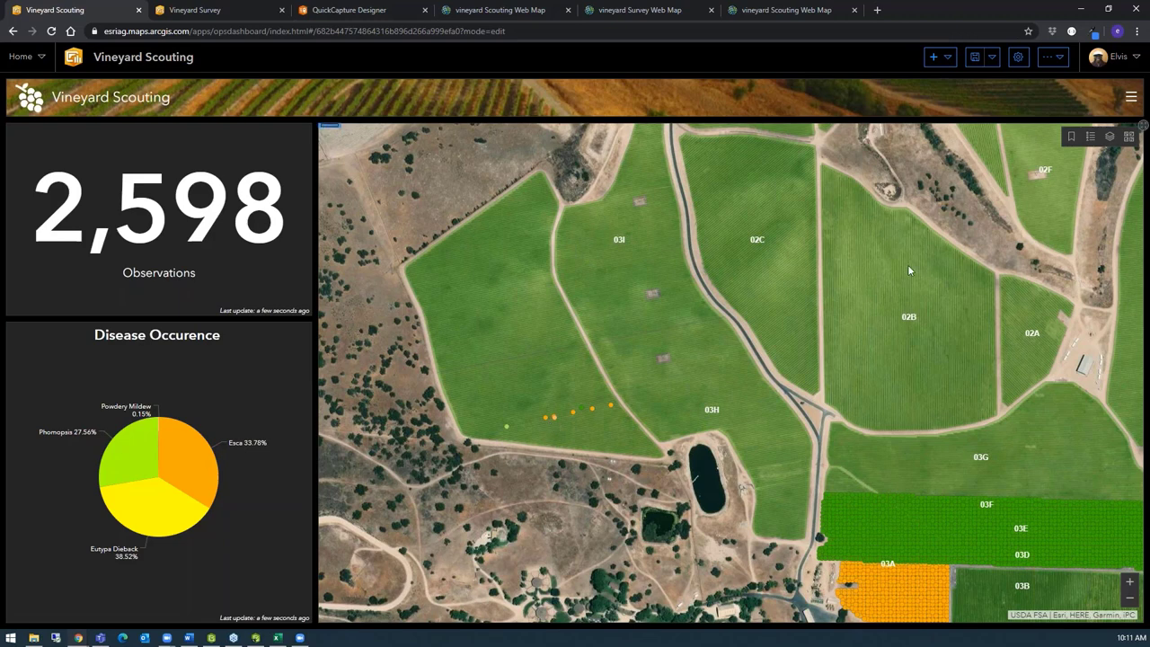
left_click_drag(780, 279, 679, 218)
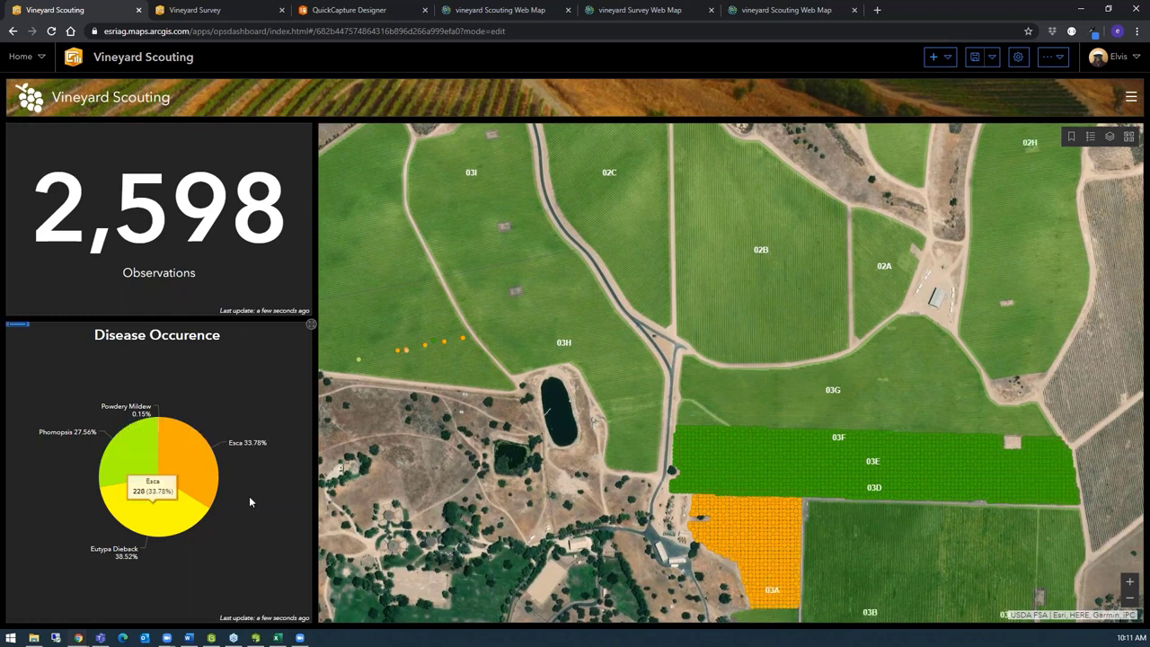
Examine the disease shares in the Disease Occurence chart and check the map legend against the observation points
mouse_move(113, 460)
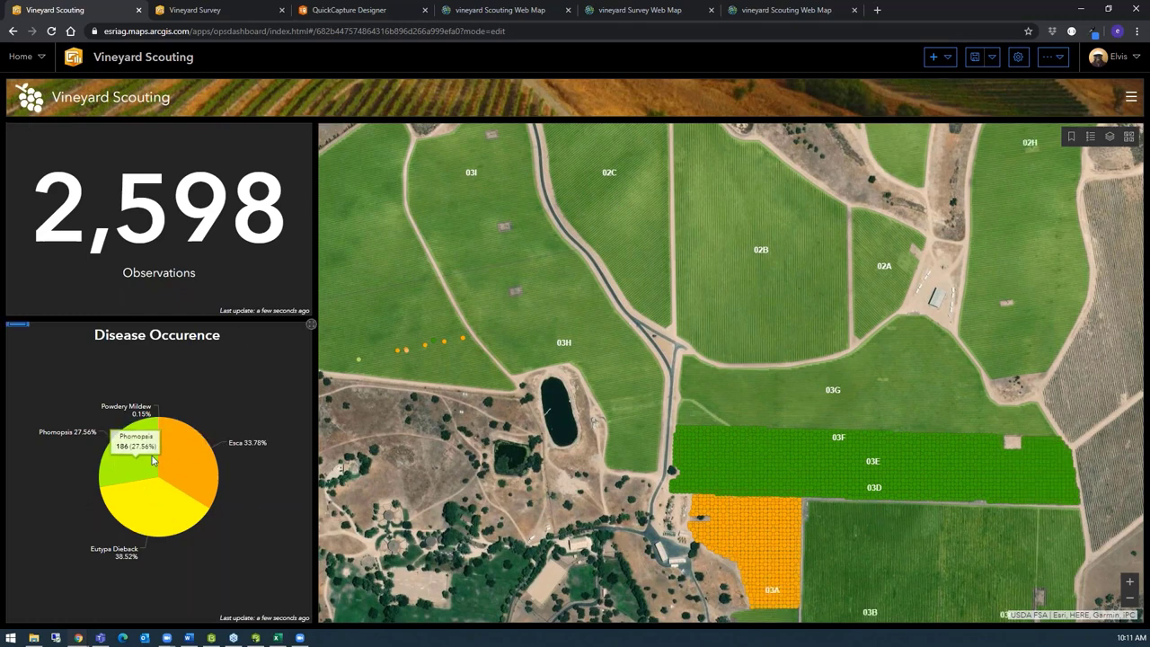
mouse_move(185, 457)
mouse_move(155, 507)
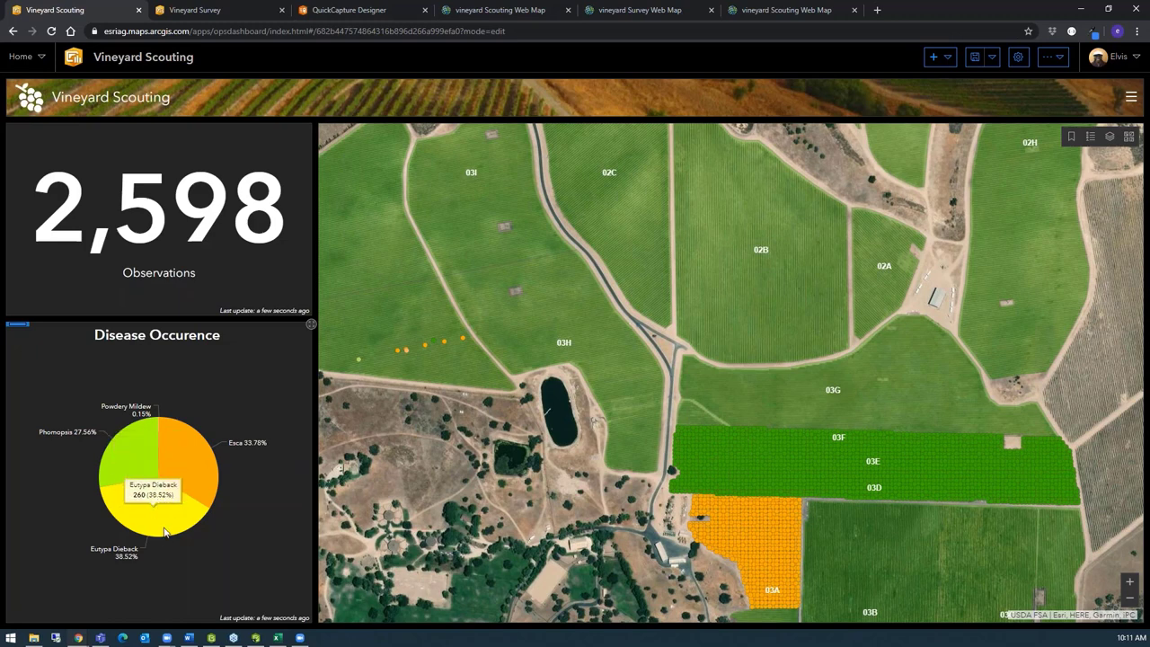
left_click_drag(875, 566, 837, 442)
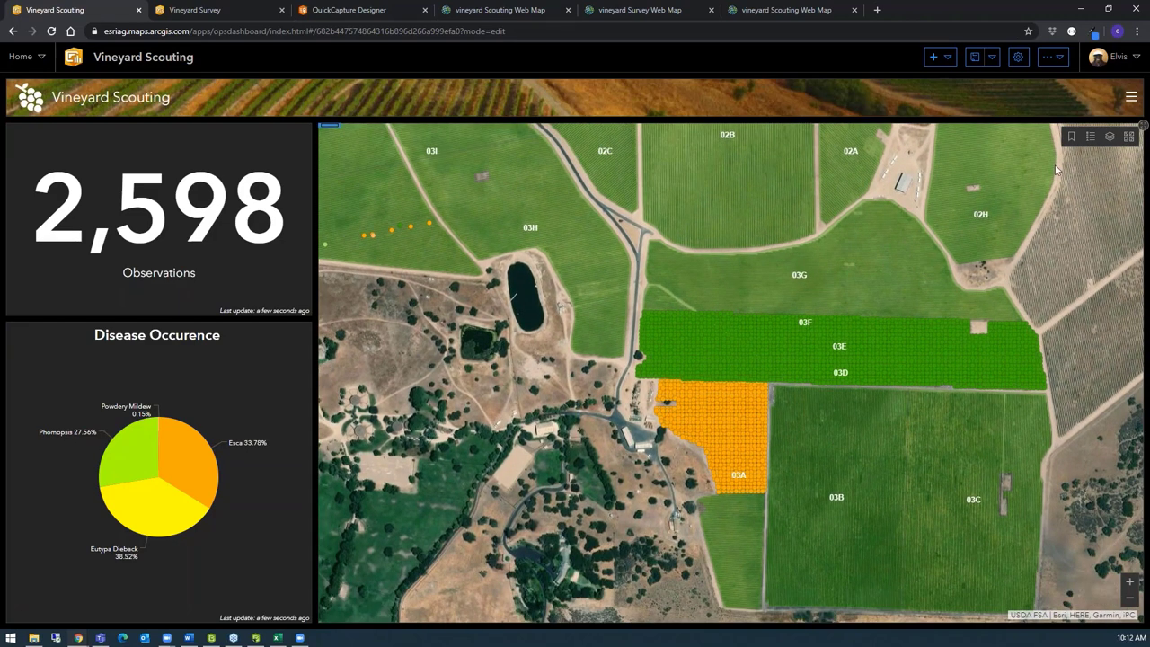
left_click(1090, 136)
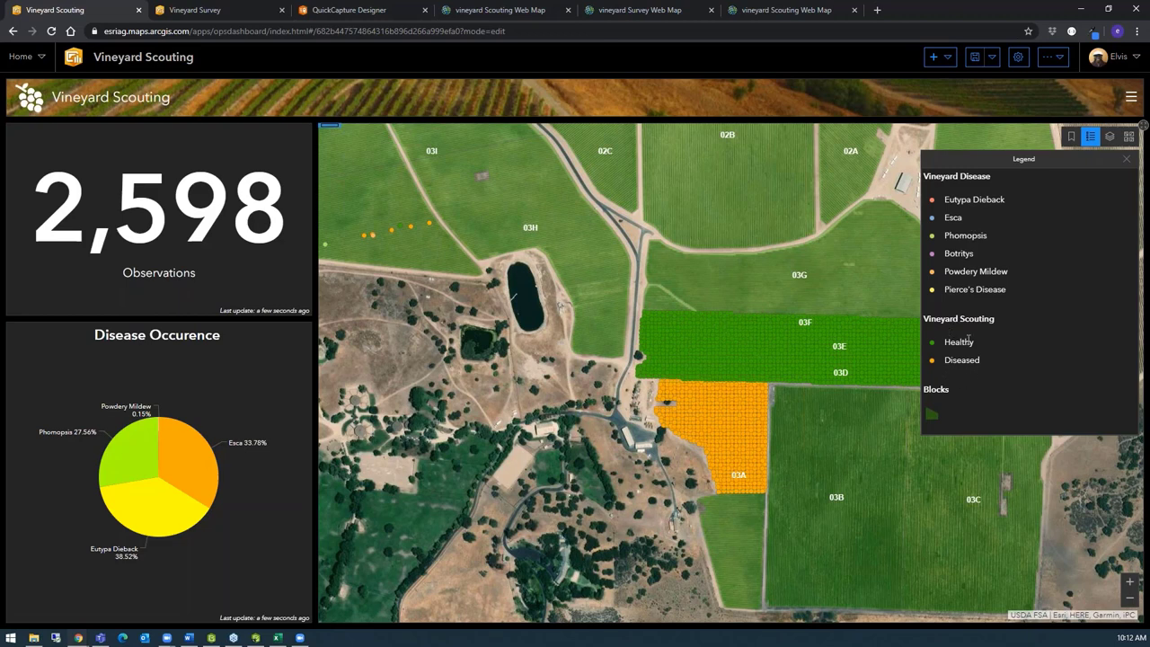
left_click(1127, 159)
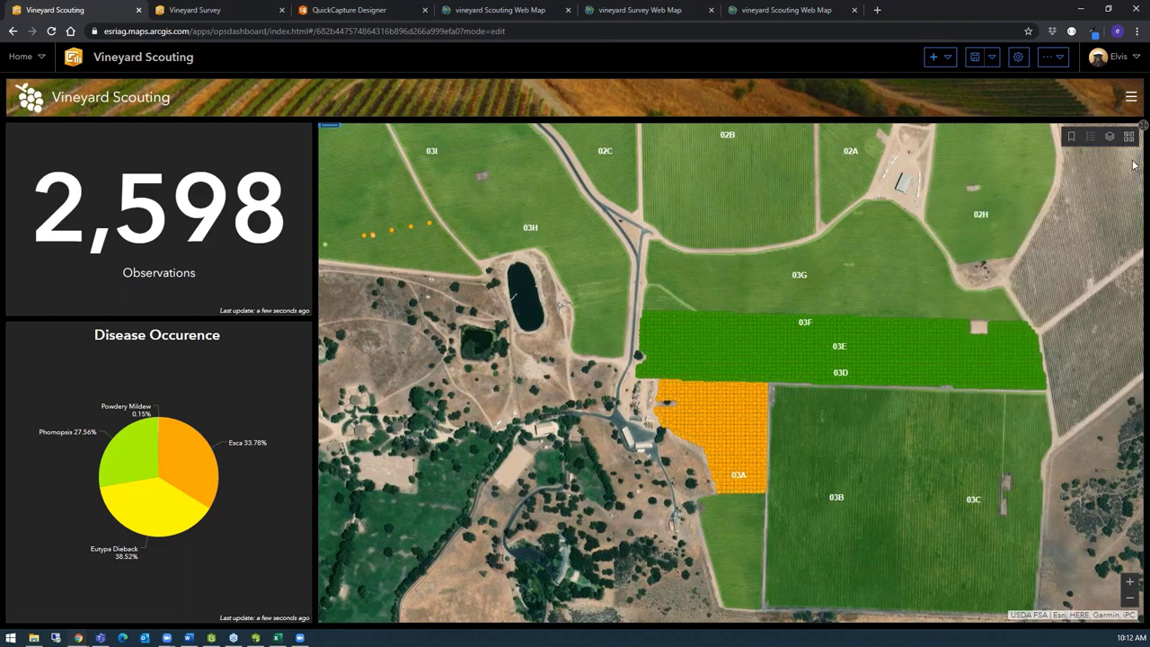
Filter the dashboard by Esca and by Phomopsis in the Disease Occurence chart, and clear the filter to view all observations
mouse_move(191, 474)
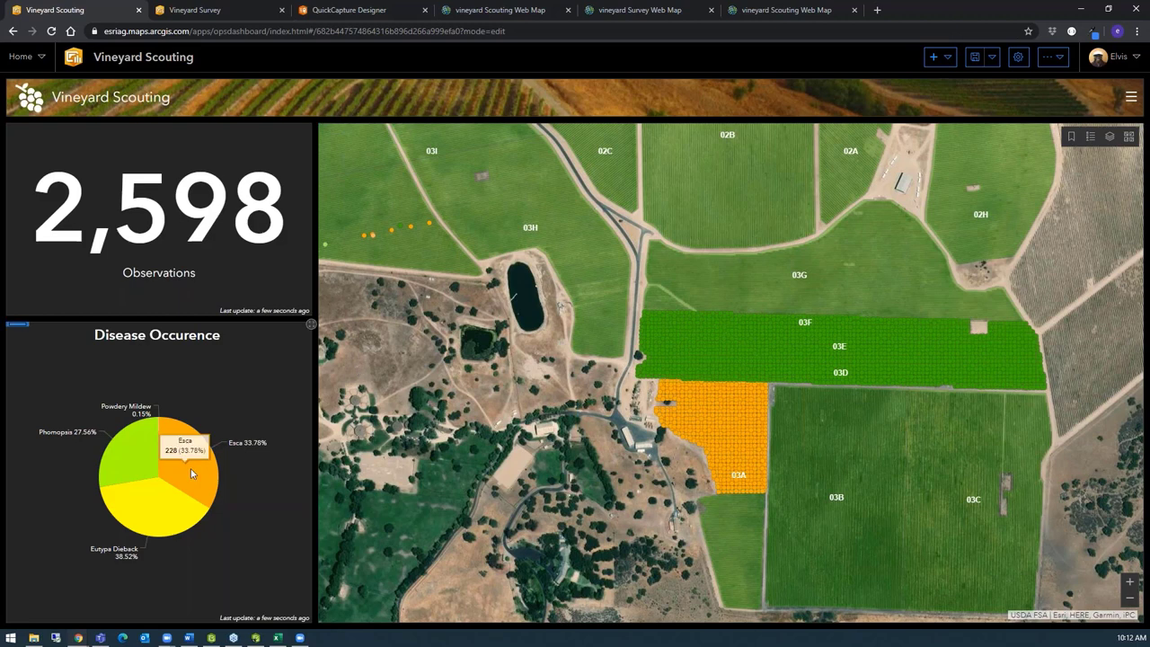
left_click(190, 469)
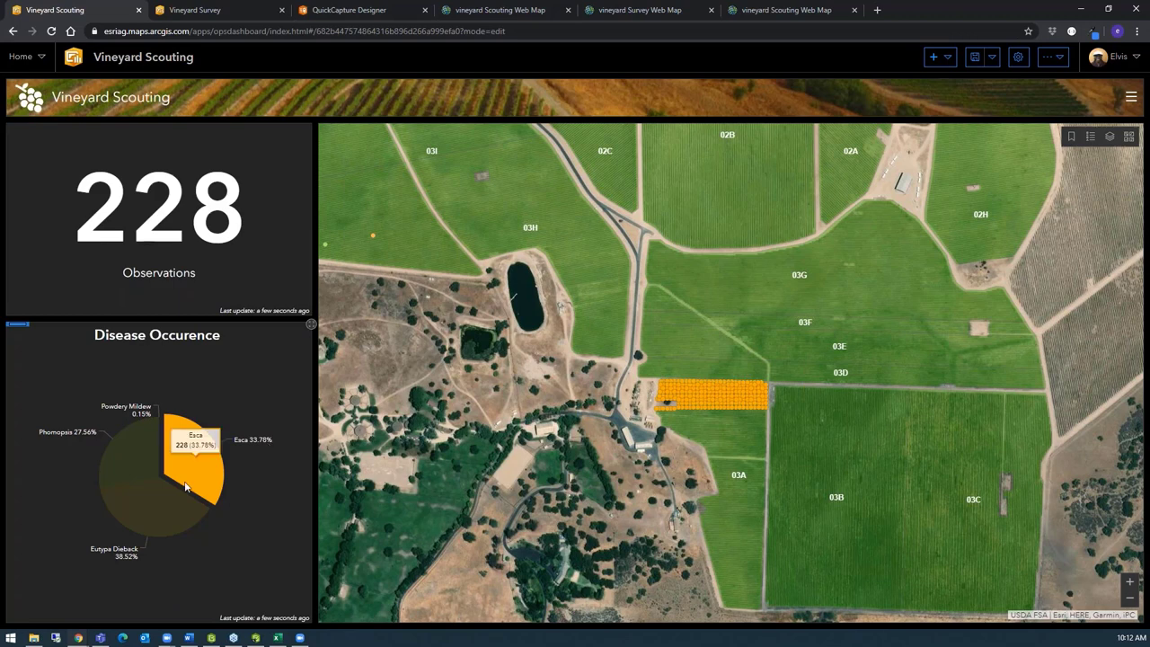
left_click(127, 460)
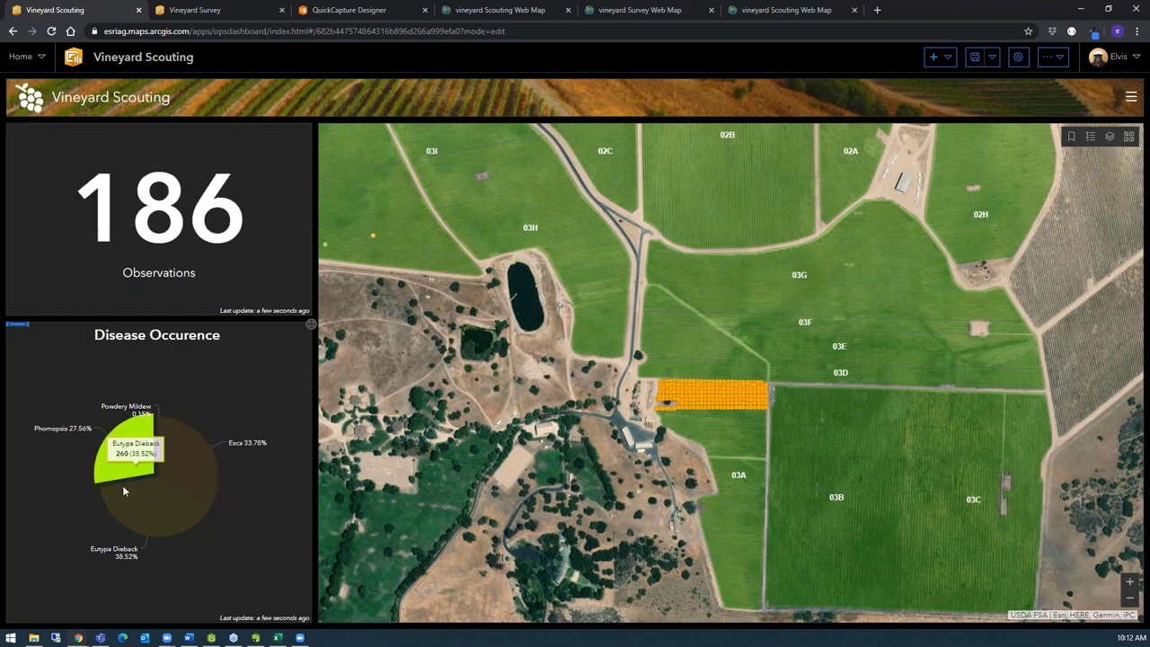
left_click(60, 508)
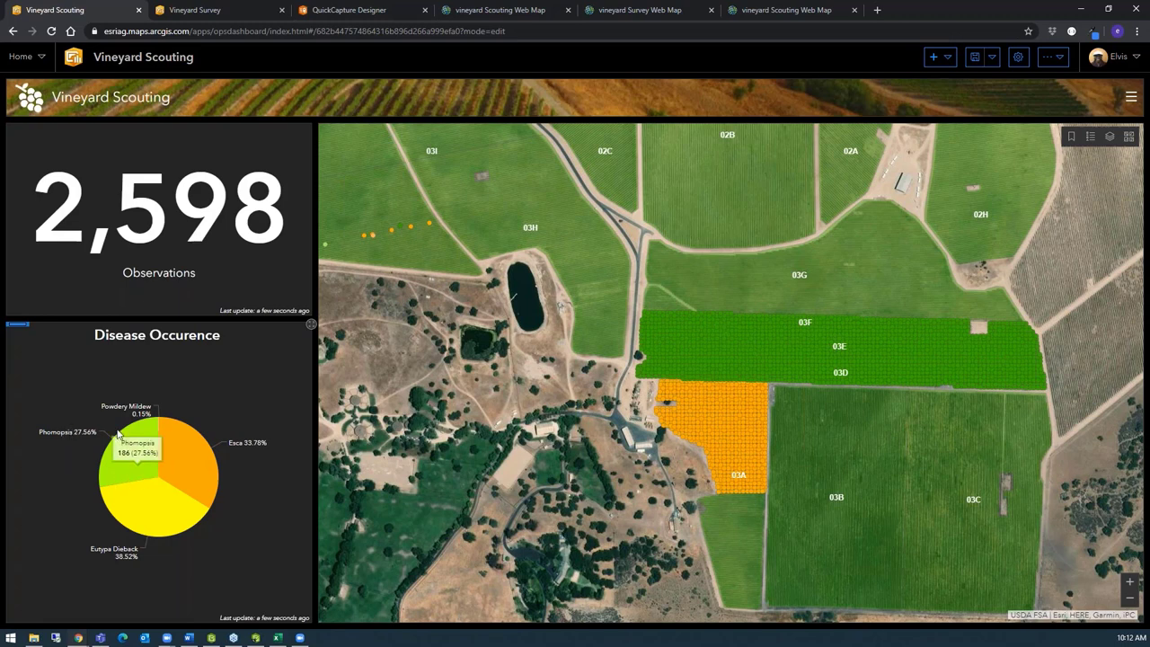
left_click_drag(505, 409, 656, 441)
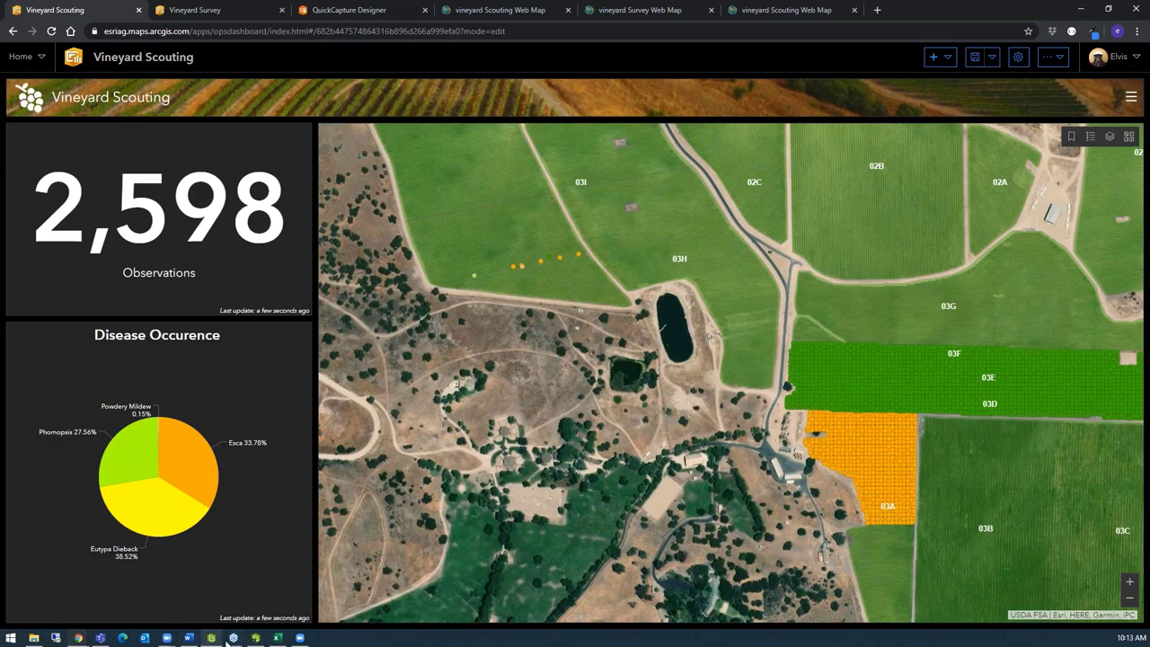
Switch to the Survey123 for ArcGIS app, minimize the browser and maximize the My Surveys window
left_click(256, 638)
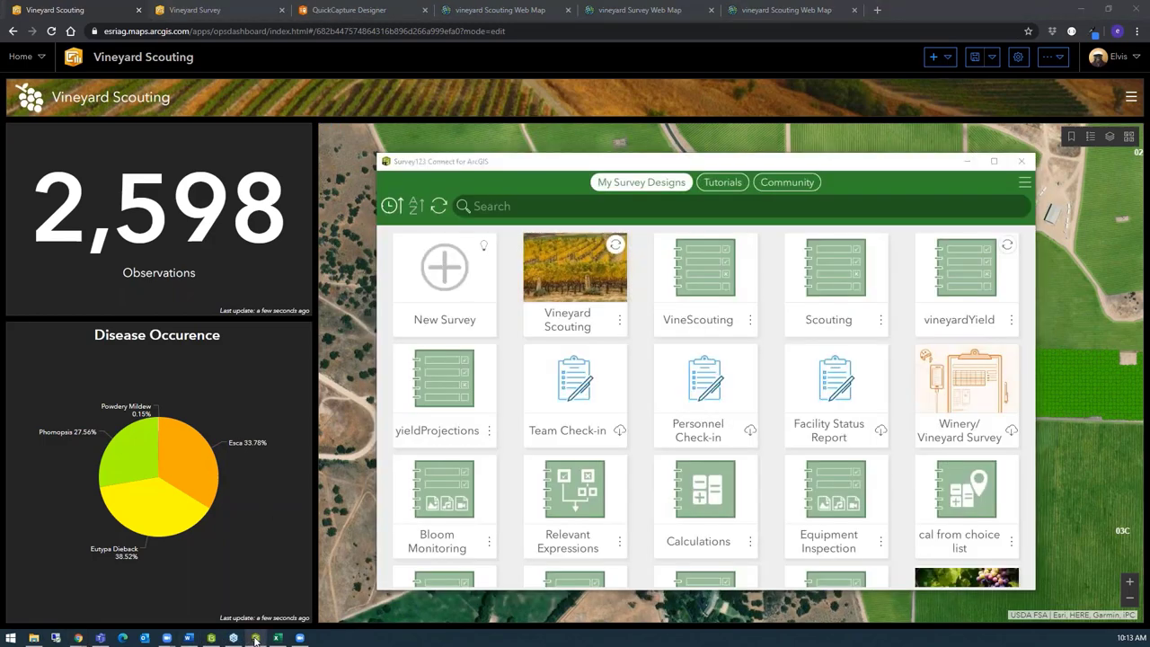
left_click(256, 638)
left_click(212, 638)
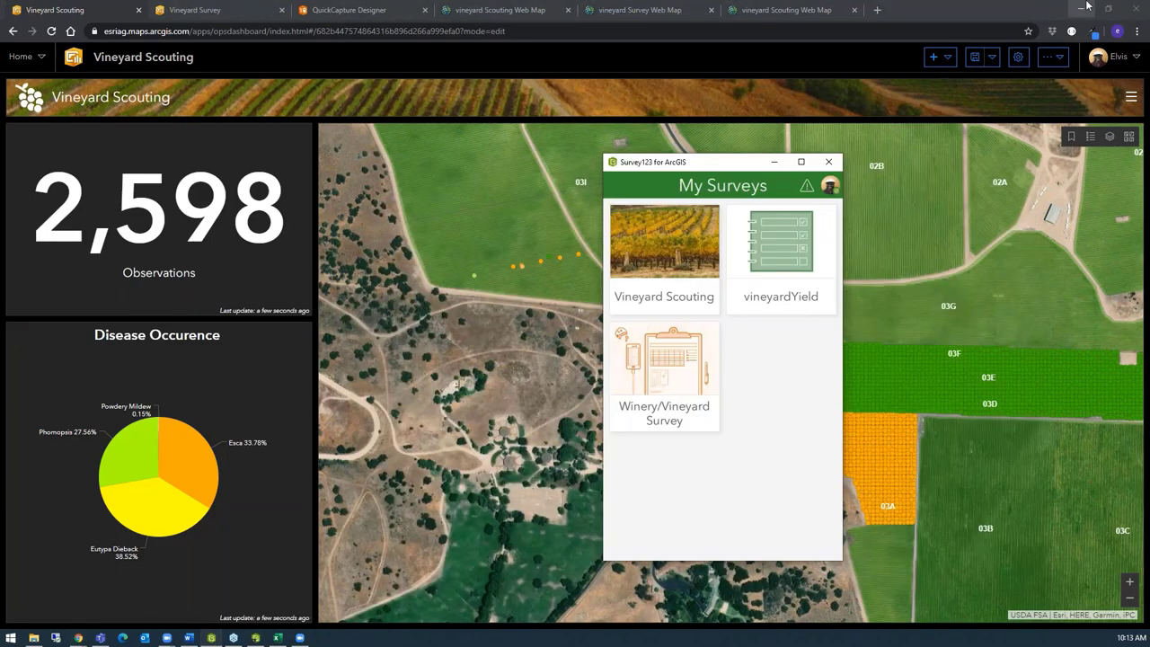
left_click(1081, 11)
left_click(1081, 10)
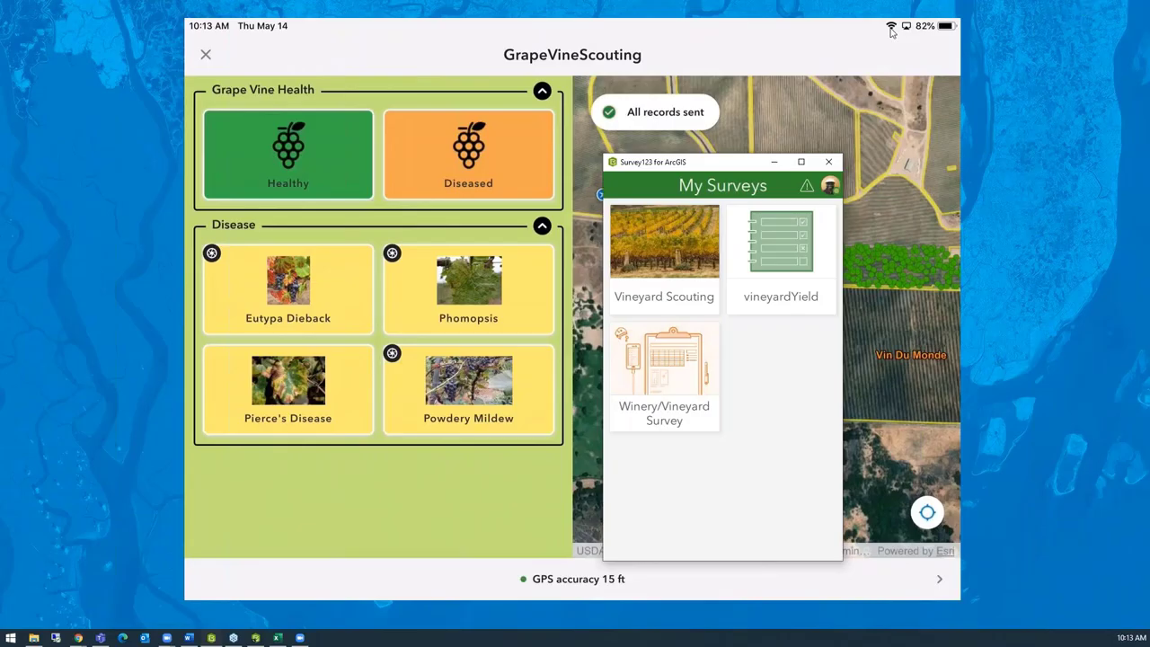
left_click(801, 162)
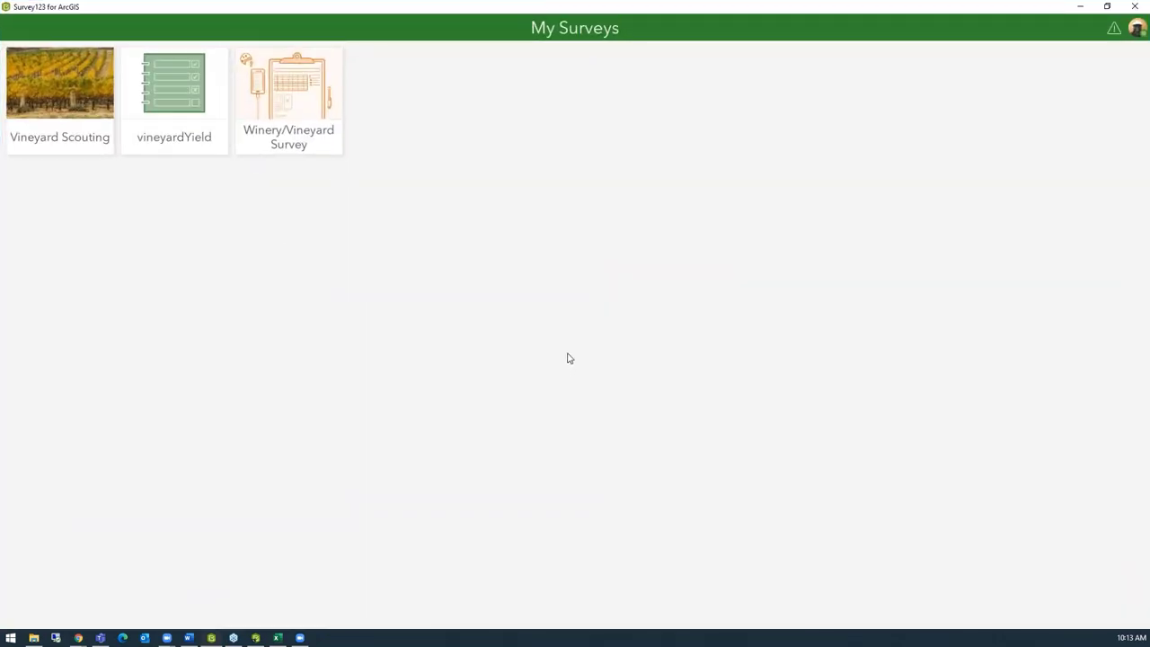
Start a new Vineyard Scouting survey entry and set its scouting location on the vineyard block at about 34°46'N 120°16'W
left_click(69, 102)
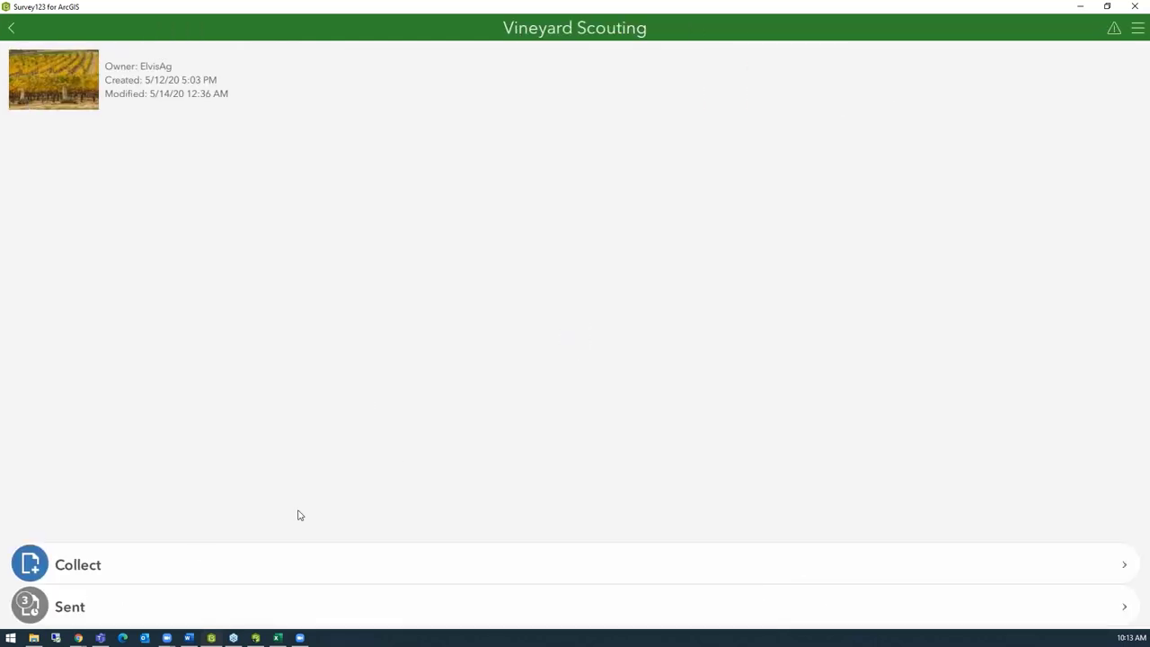
left_click(241, 560)
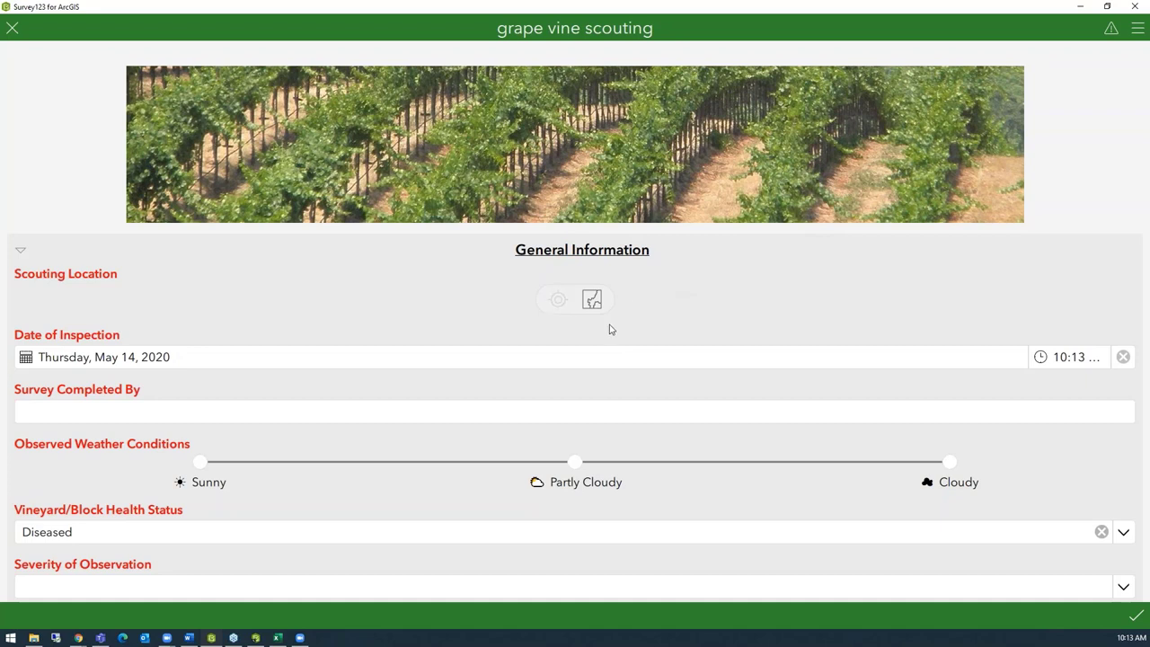
left_click(594, 301)
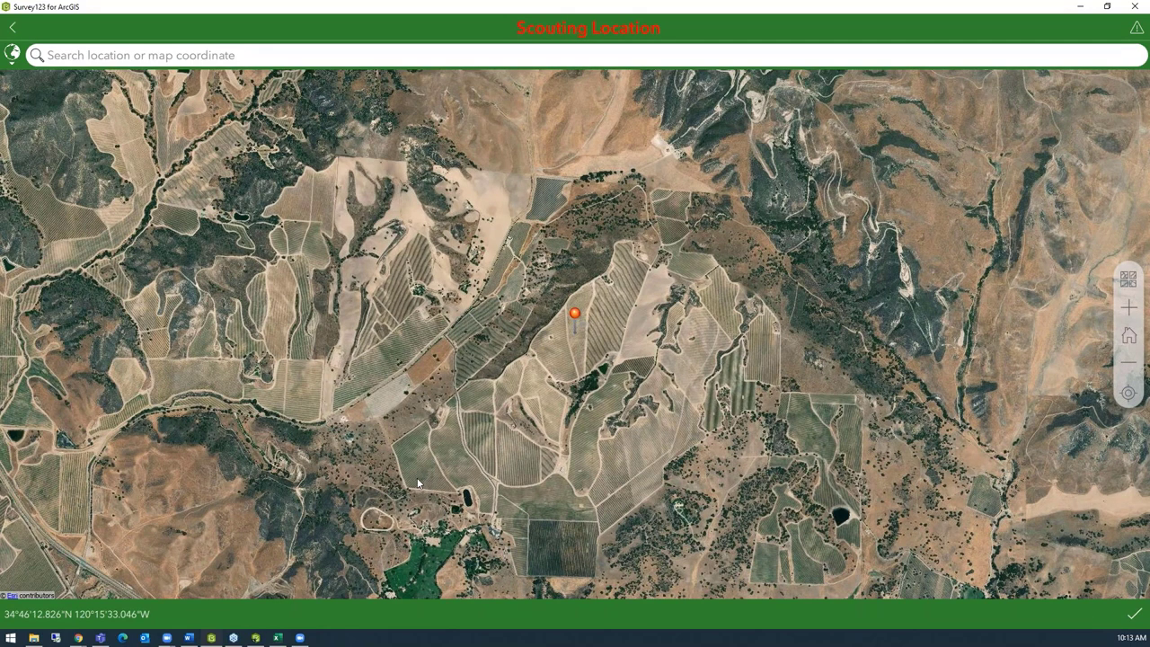
left_click_drag(417, 484, 490, 459)
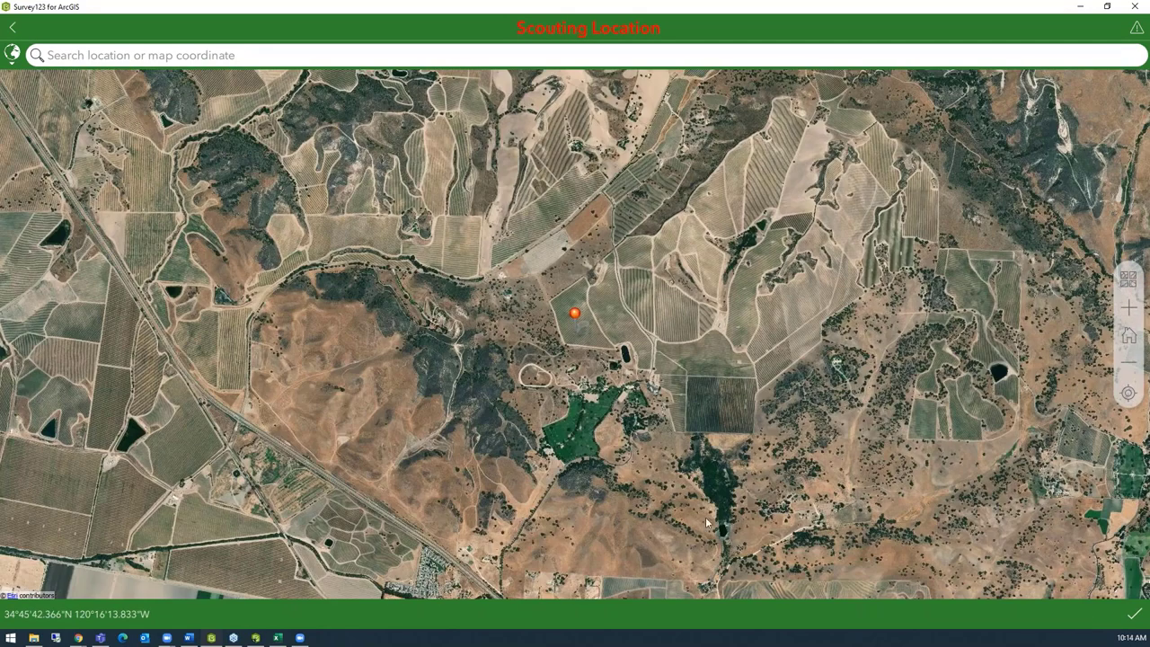
left_click(1132, 616)
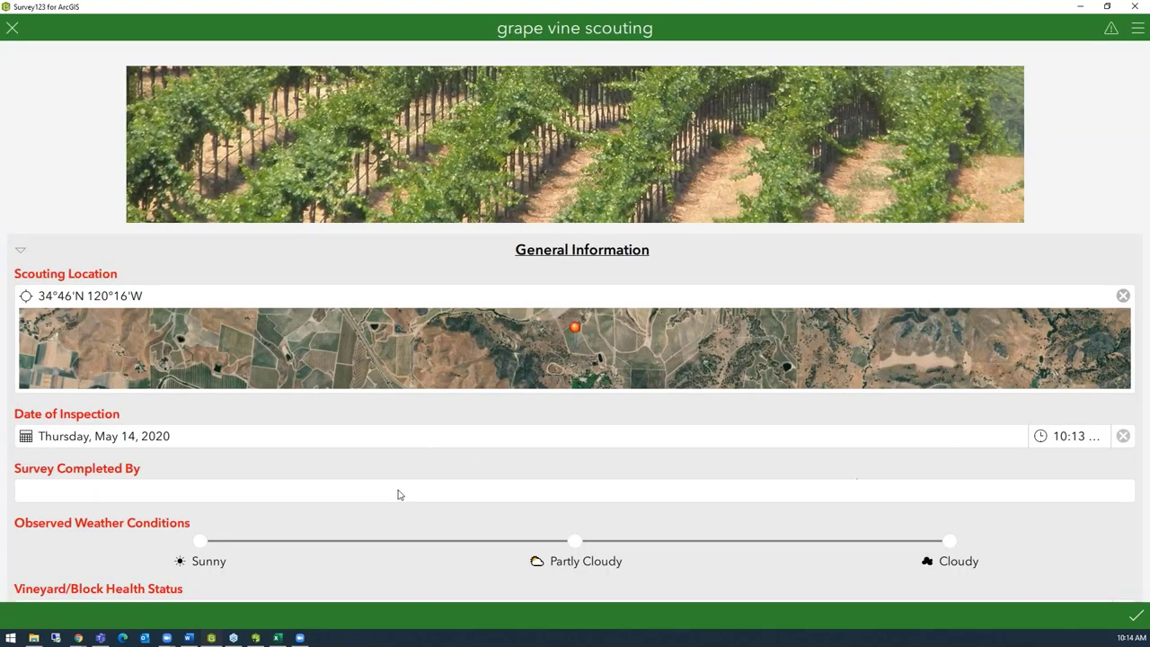
Enter the surveyor's name as the person completing the survey and set the observed weather conditions to Partly Cloudy
left_click(241, 492)
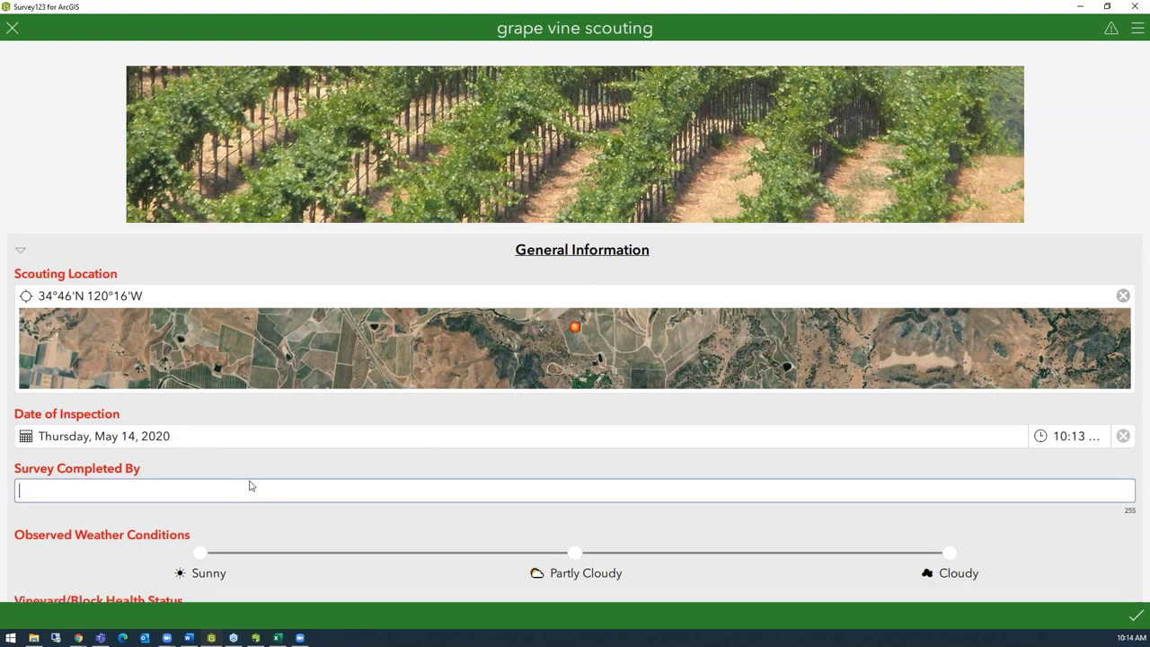
type("E. Takow")
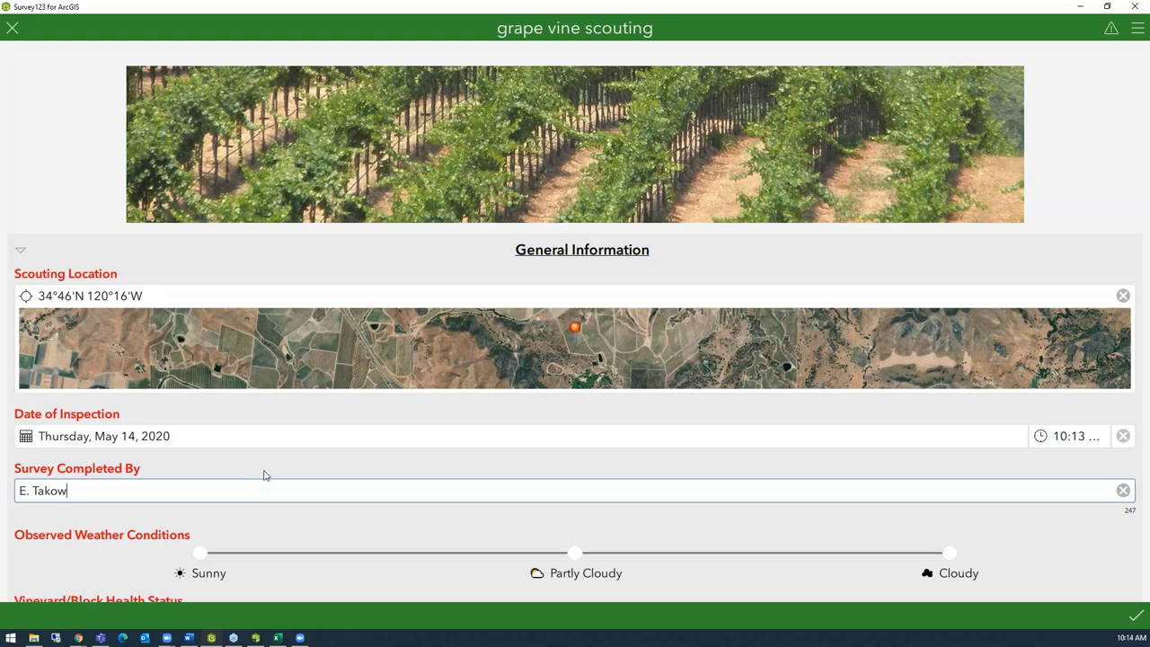
scroll(261, 475, "down", 5)
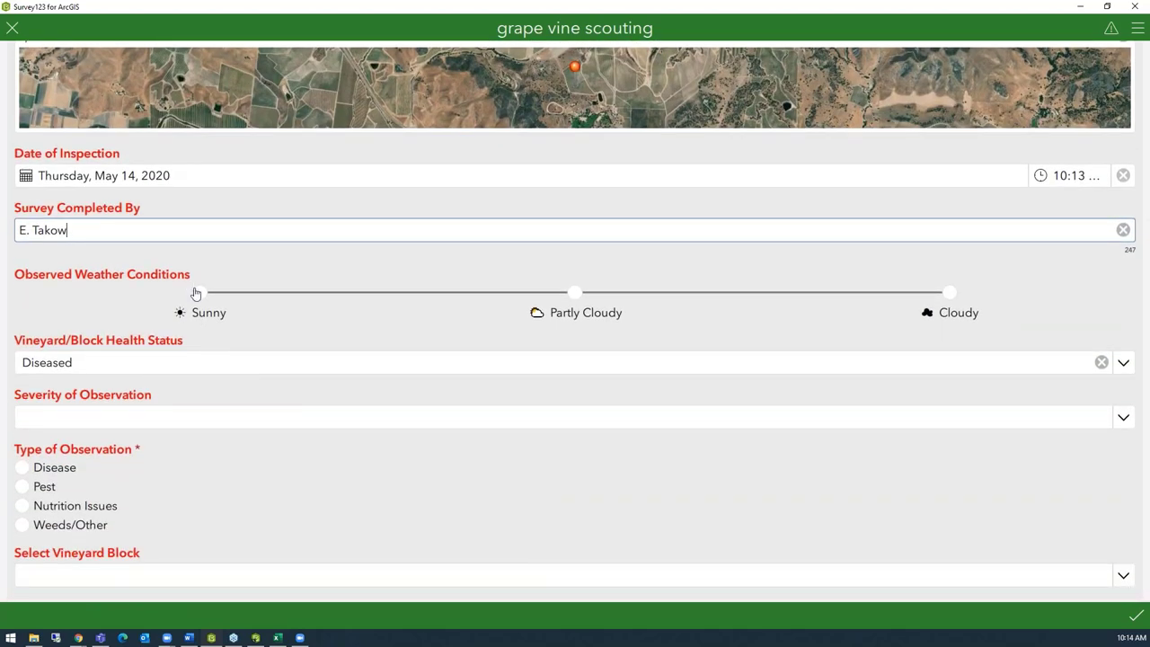
left_click(198, 293)
left_click(575, 293)
Set the severity of observation to Monitor
scroll(80, 378, "down", 1)
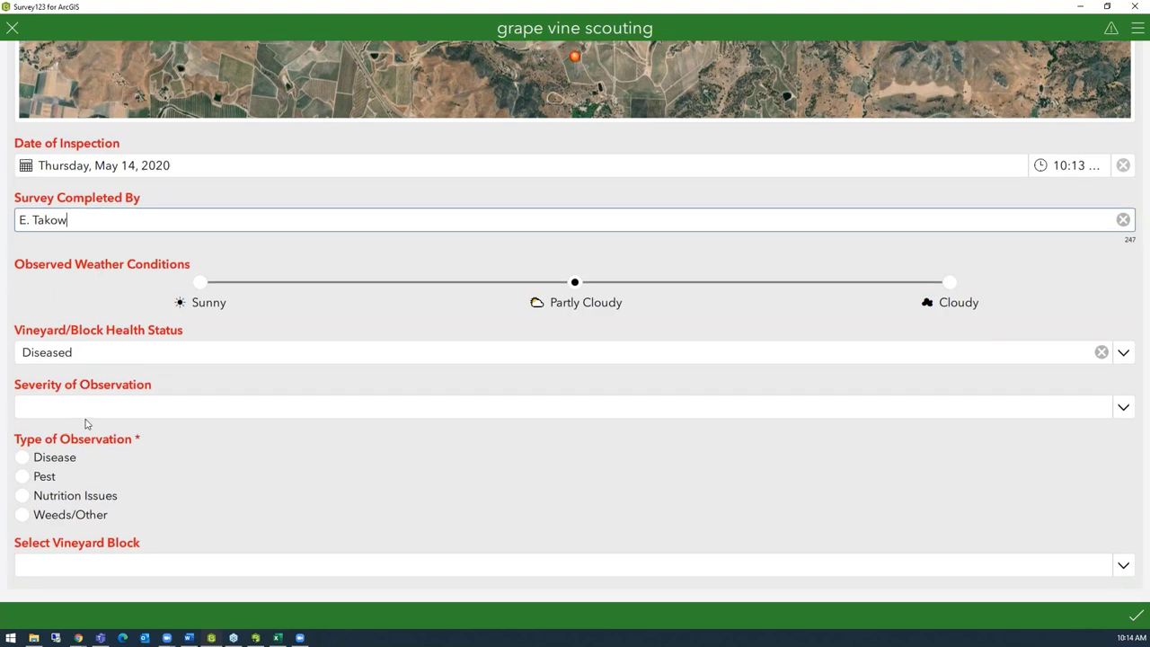
left_click(1125, 418)
scroll(193, 435, "down", 1)
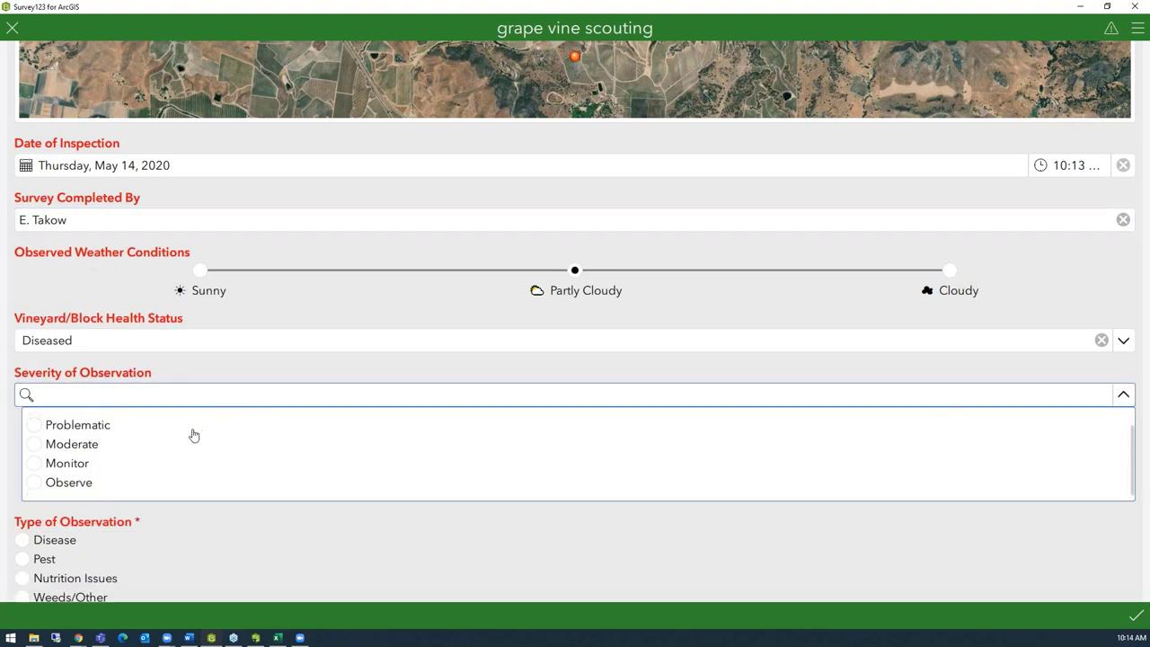
left_click(34, 472)
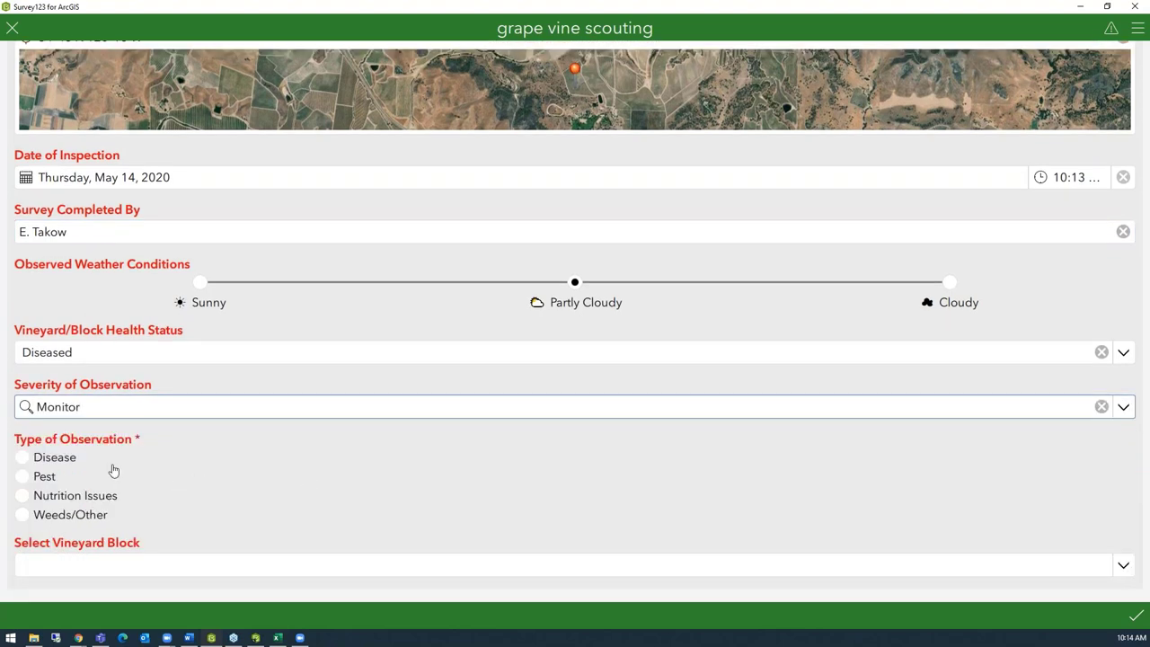
Choose Disease as the type of observation to review the Disease Information questions, and change the type to Pest
left_click(25, 462)
scroll(547, 469, "down", 3)
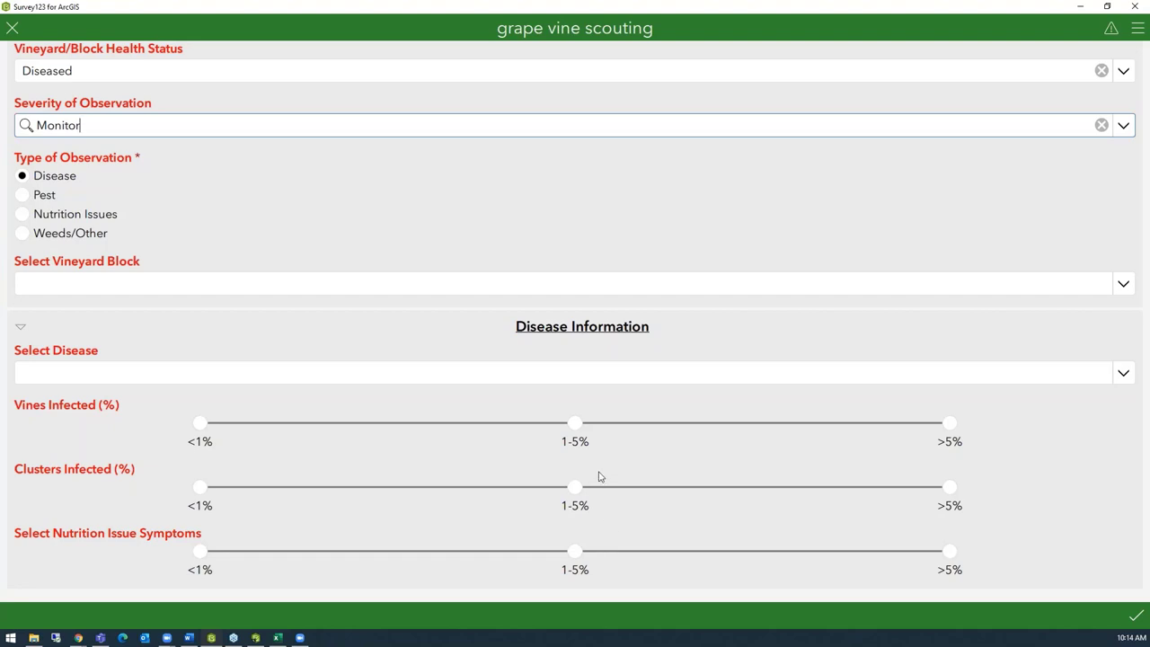
left_click(24, 203)
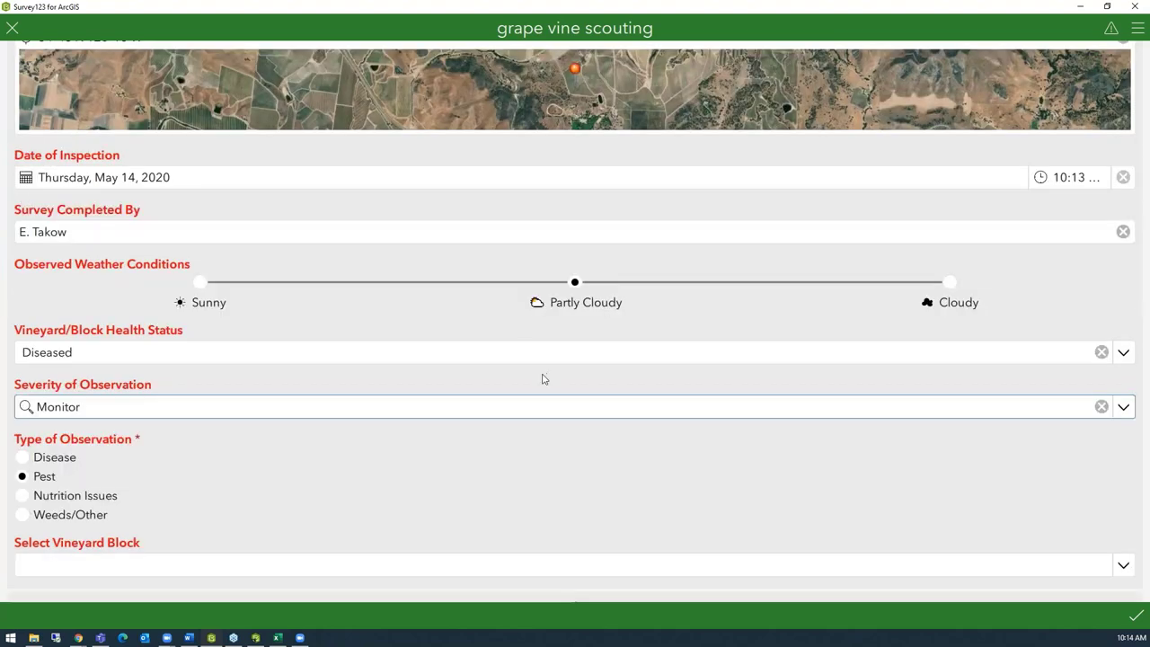
Review the Pest Information questions and change the type of observation back to Disease
scroll(545, 382, "down", 5)
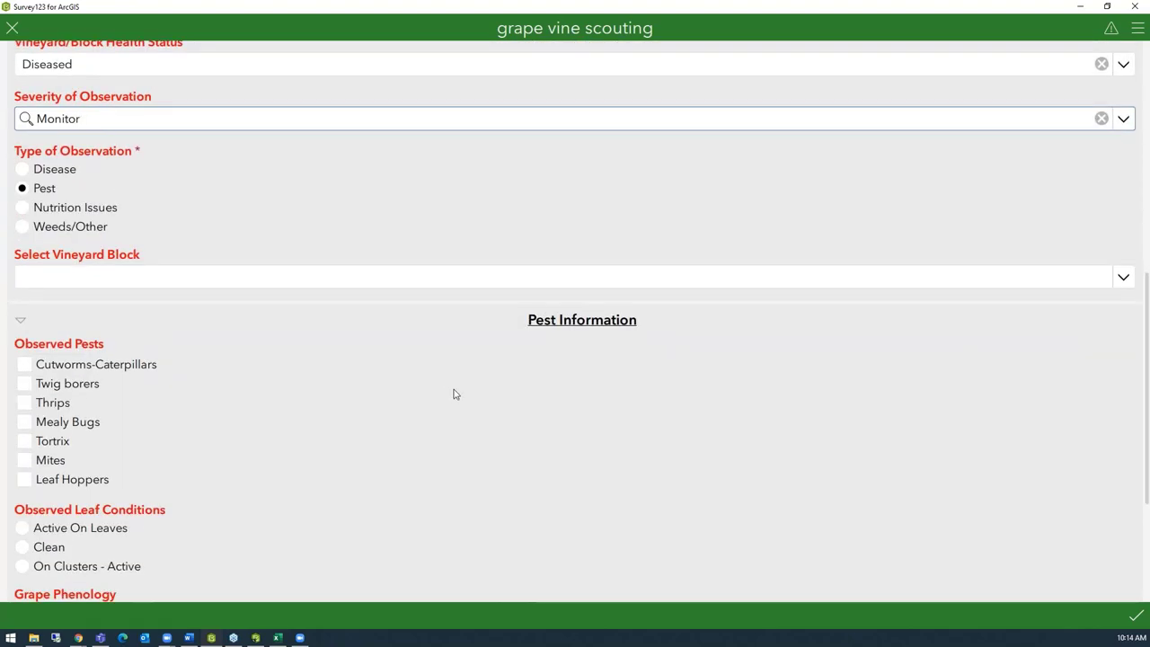
scroll(449, 393, "down", 3)
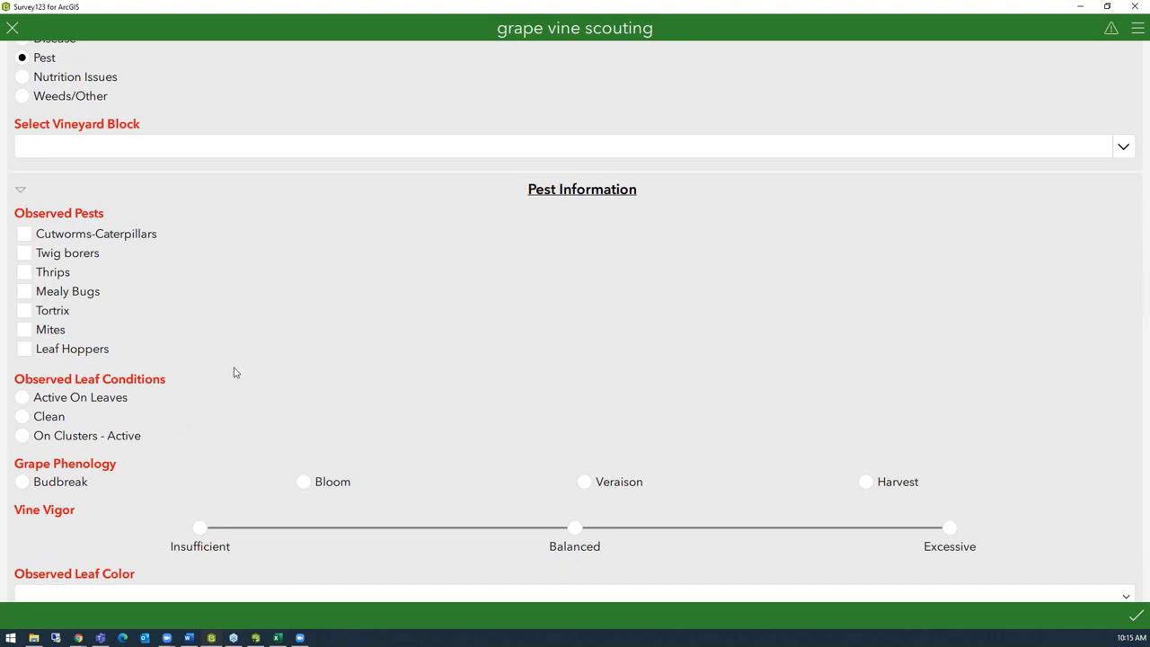
scroll(235, 372, "up", 2)
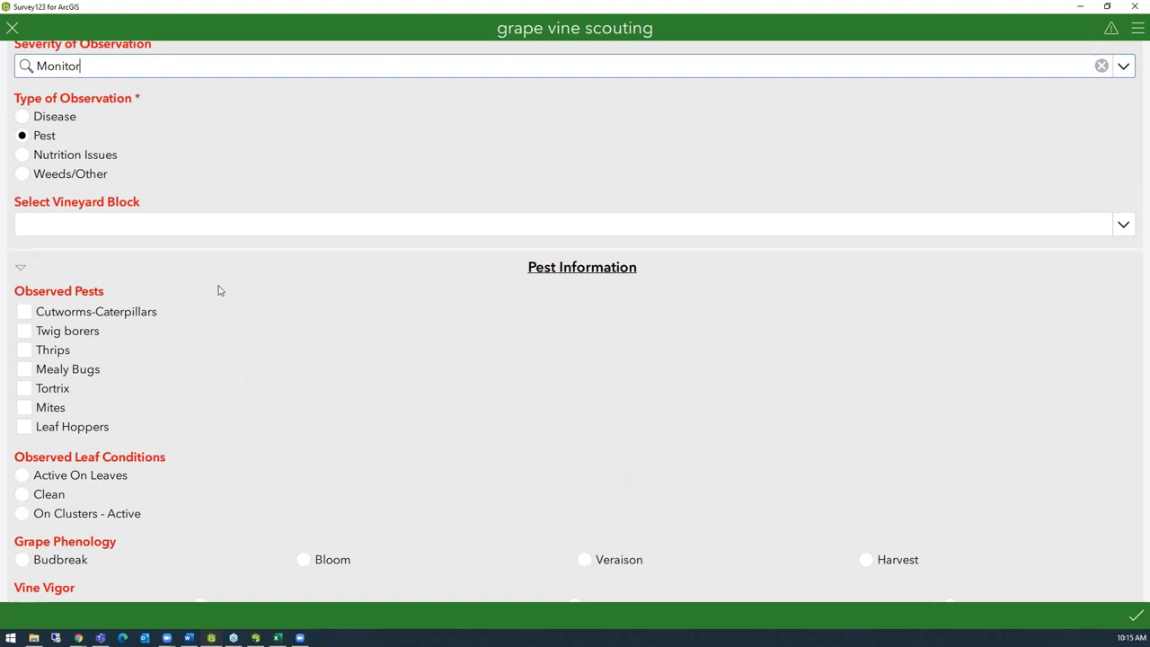
left_click(22, 117)
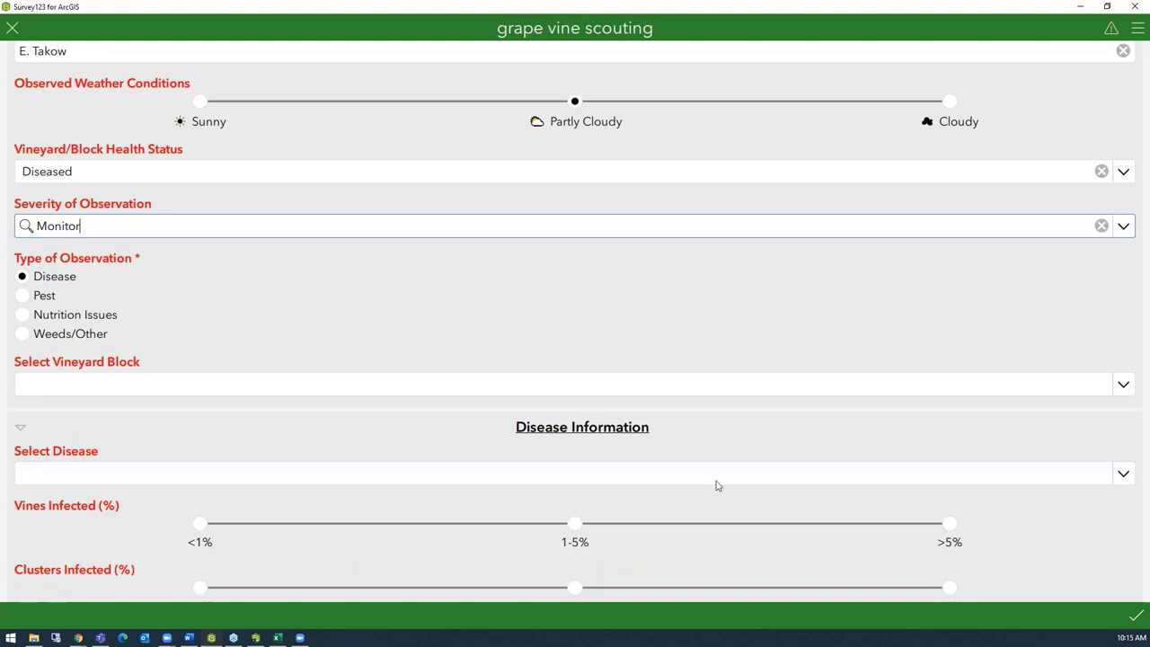
Set the vineyard block to 03C and the observed disease to Esca
left_click(1122, 386)
scroll(63, 447, "down", 2)
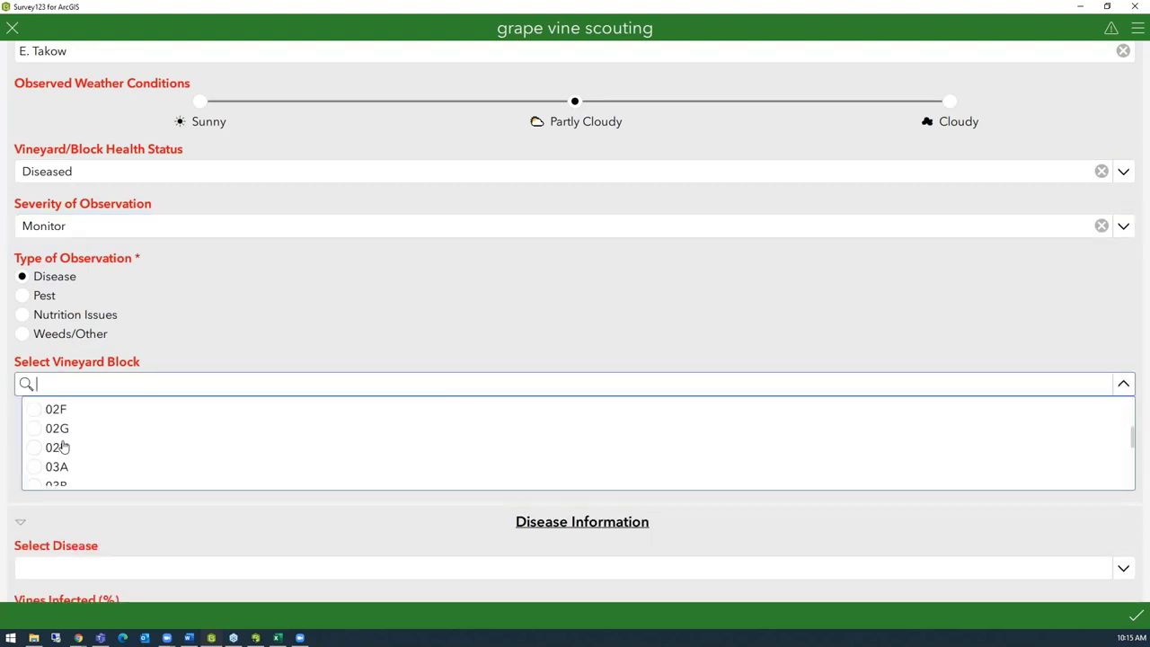
scroll(63, 446, "down", 1)
left_click(34, 468)
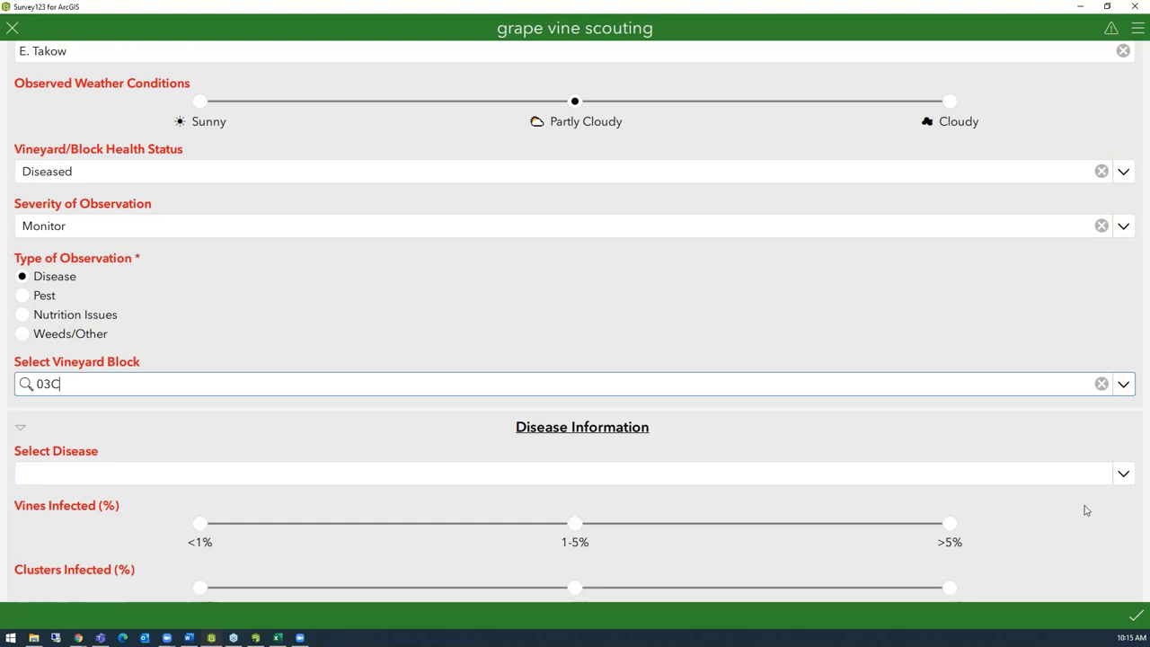
left_click(1123, 473)
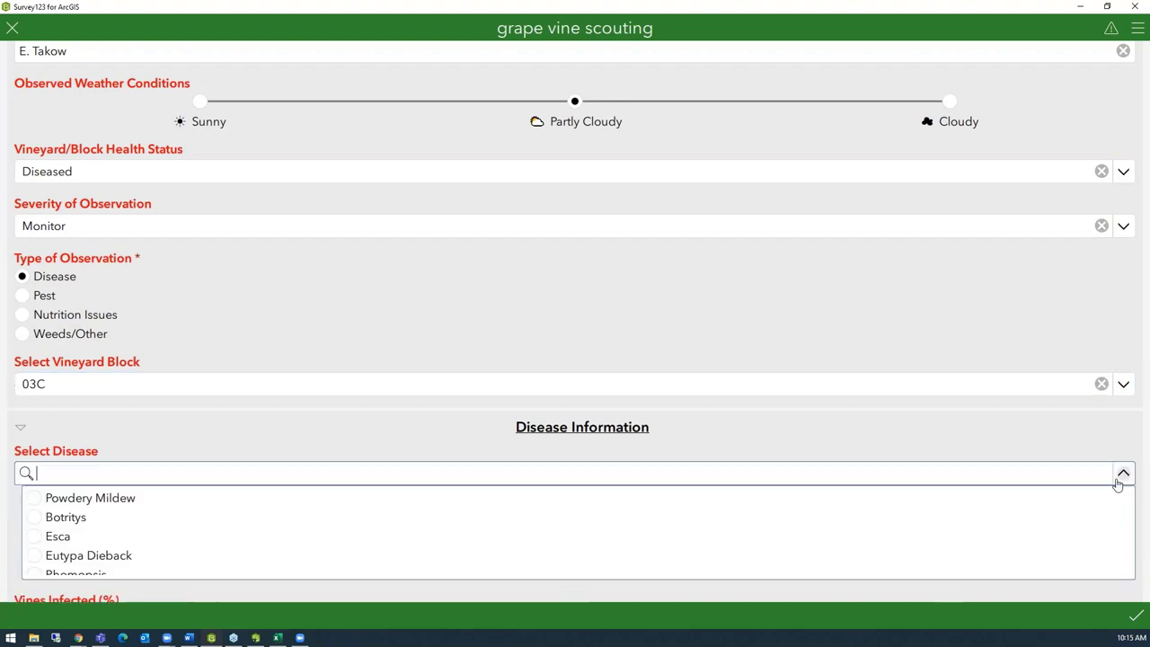
left_click(38, 536)
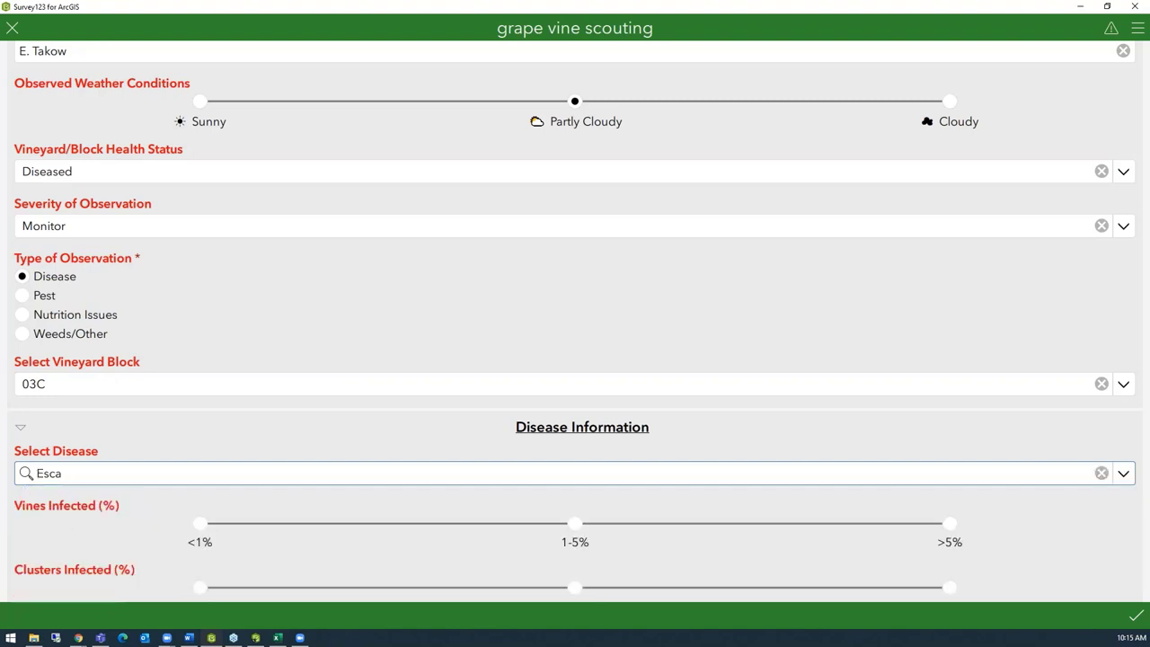
Set vines infected to <1%, clusters infected to 1-5% and nutrition issue symptoms to <1%, and send the completed survey immediately
scroll(213, 452, "down", 3)
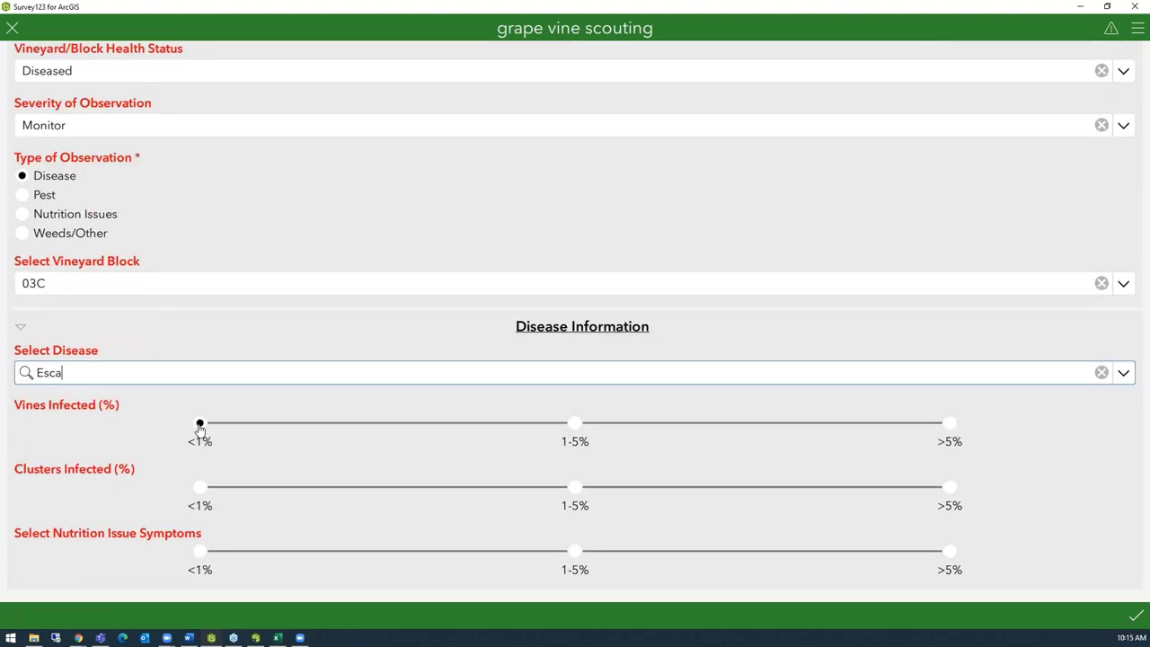
left_click(575, 488)
left_click(200, 551)
left_click(1135, 616)
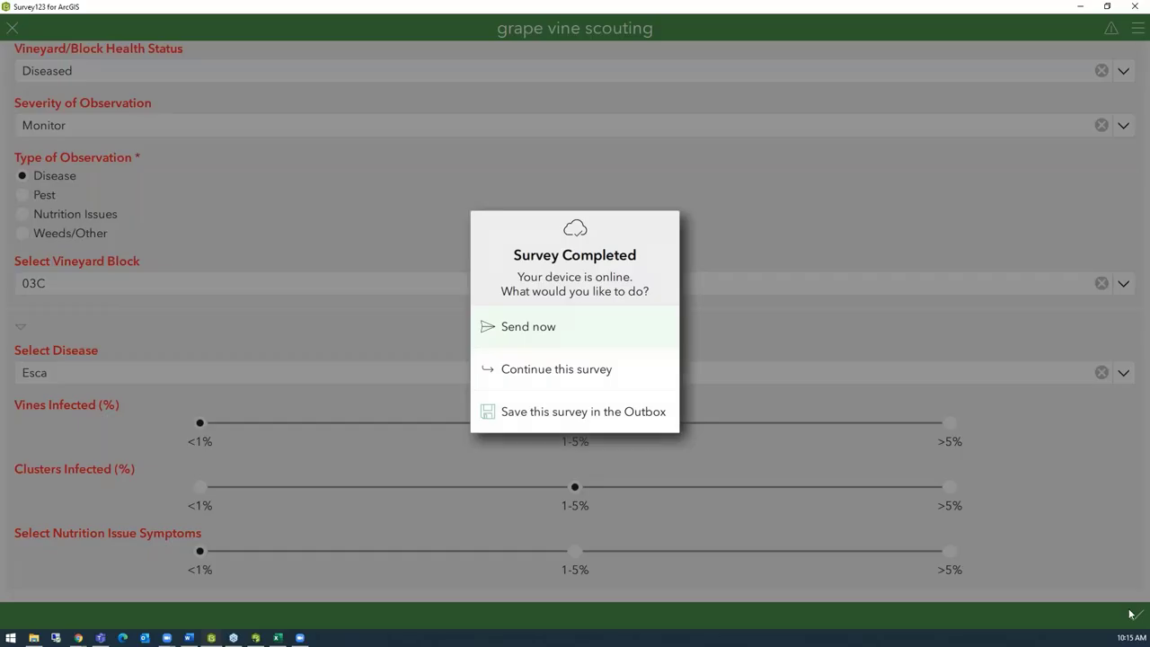
left_click(521, 329)
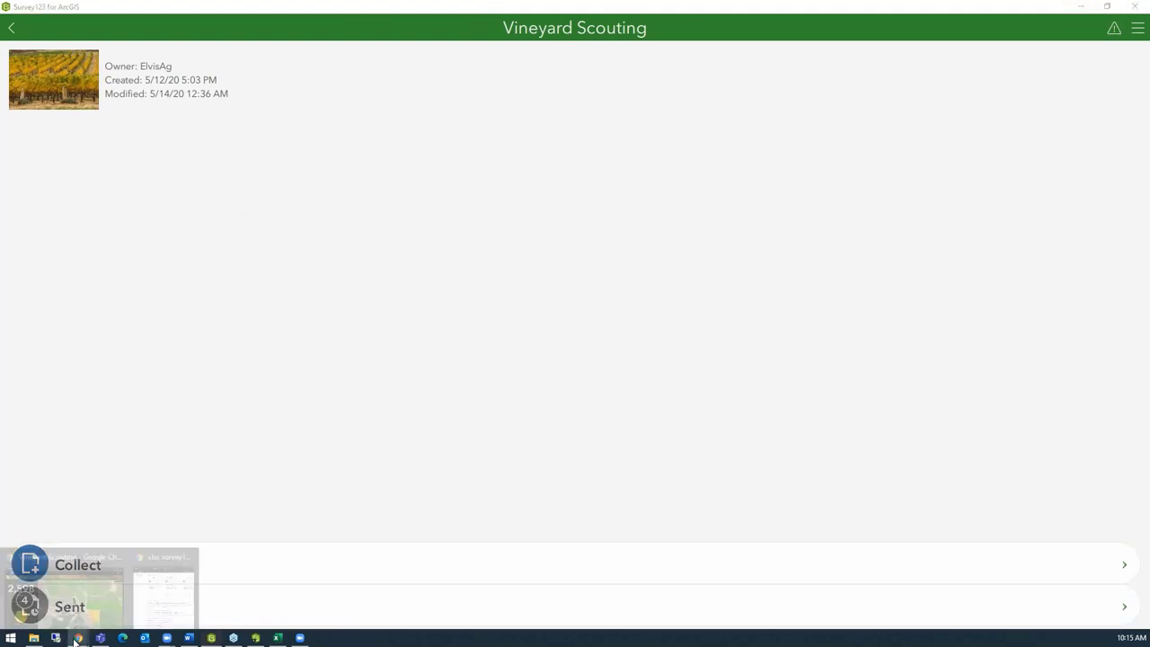
Switch to the Vineyard Survey dashboard in Chrome and locate the 5/14/2020 and 5/13/2020 survey entries on the map
left_click(75, 620)
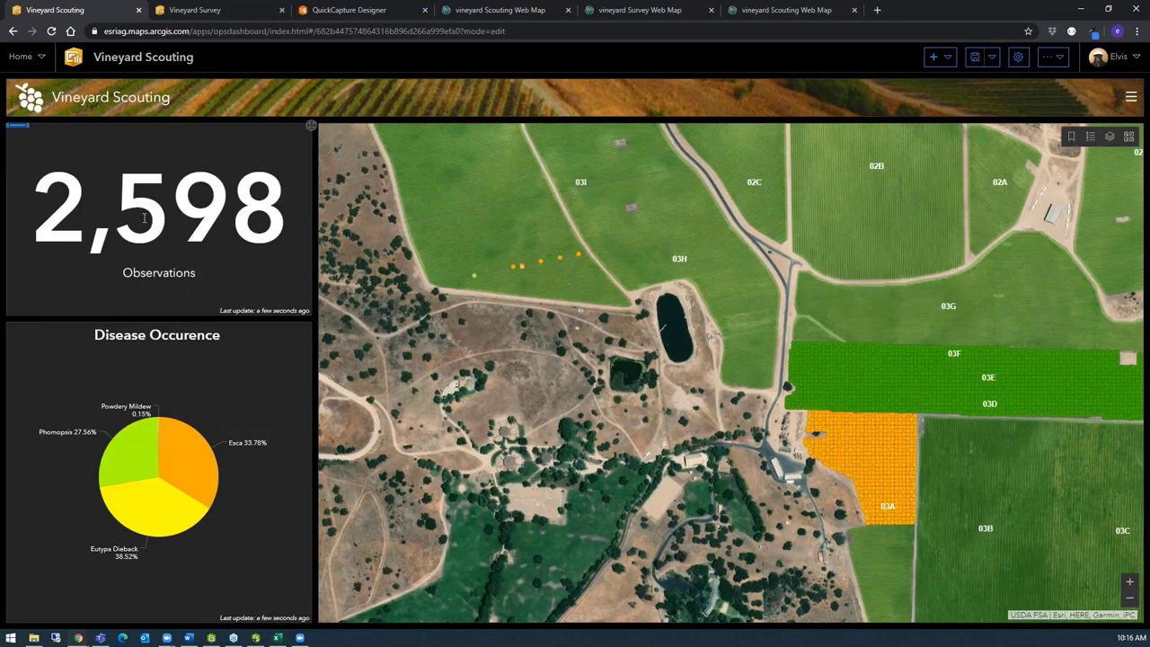
left_click(212, 11)
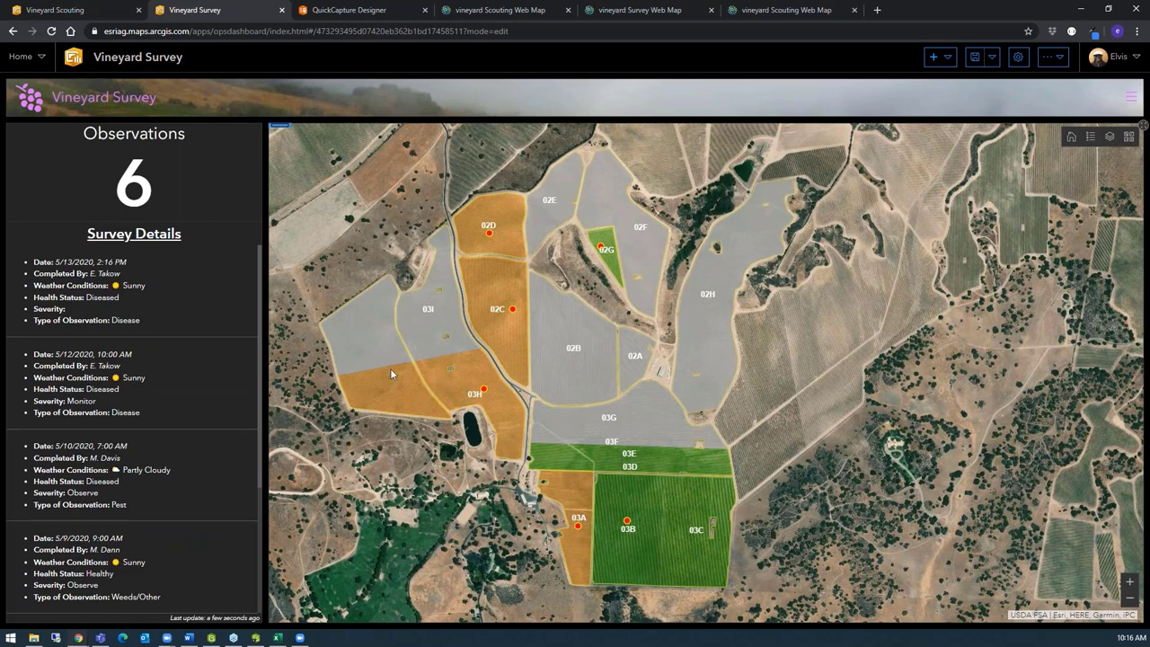
scroll(408, 364, "up", 2)
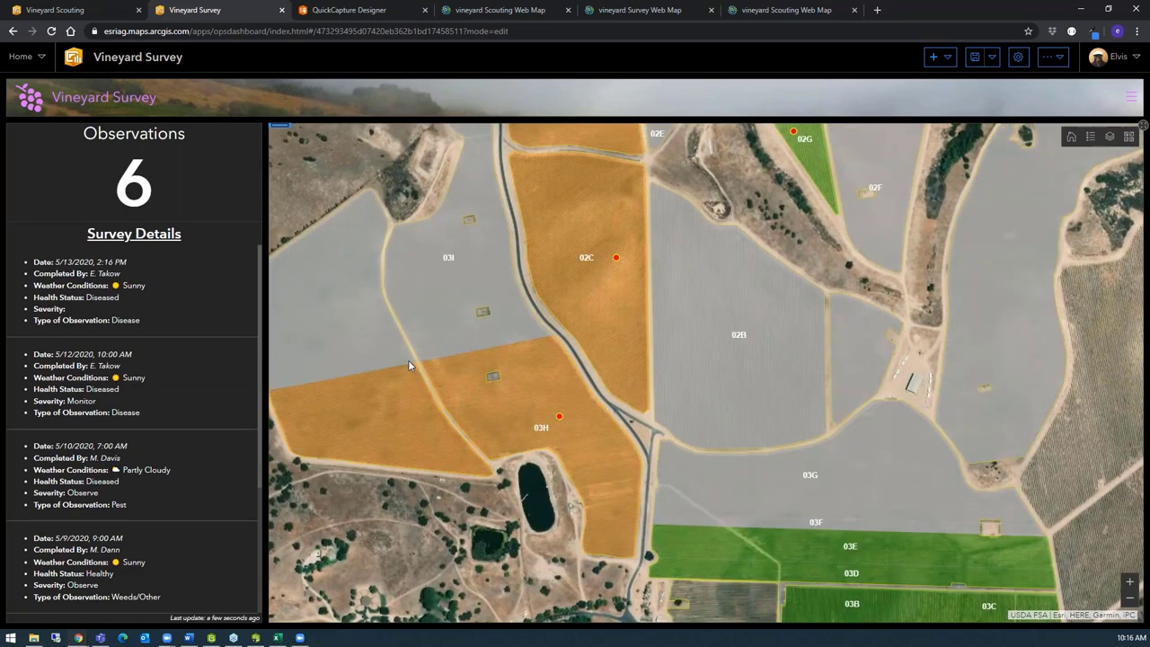
scroll(408, 363, "down", 2)
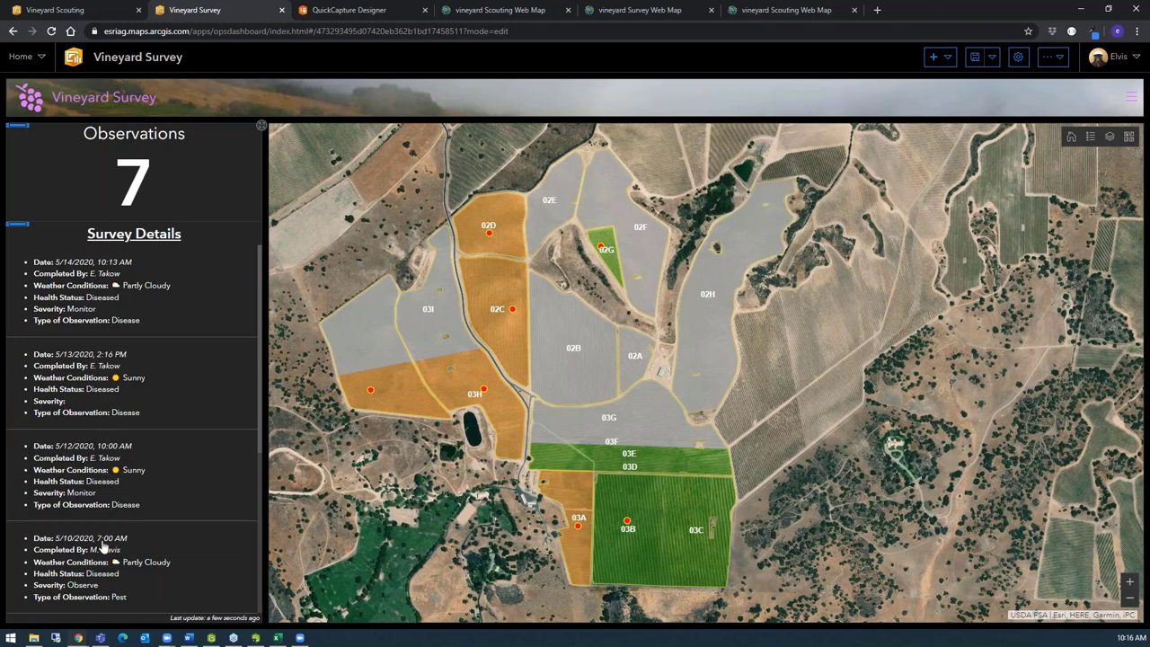
left_click(99, 299)
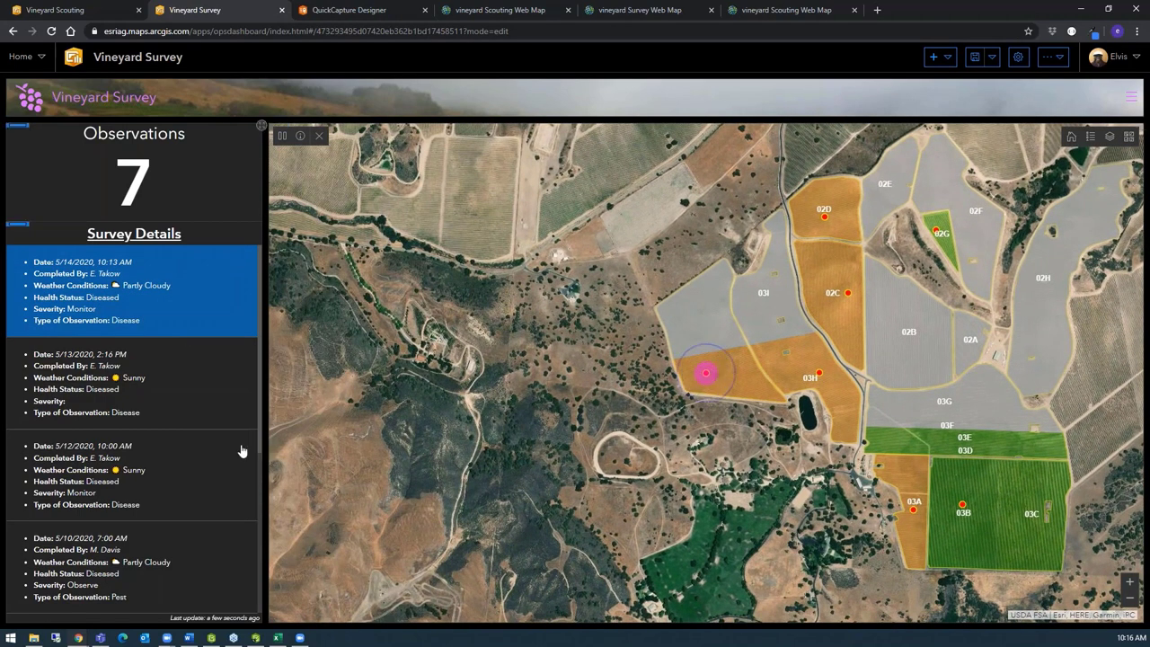
left_click(147, 386)
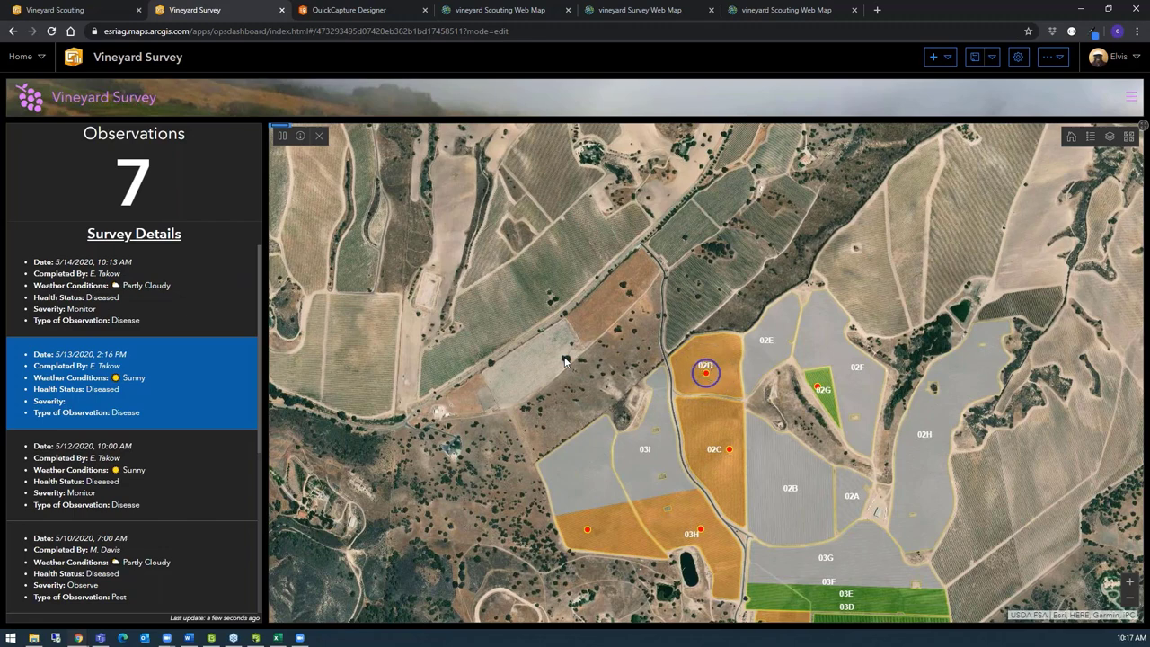
Switch to QuickCapture Designer, check the options for starting a project, and open the GrapeVineScouting project for editing
left_click(341, 11)
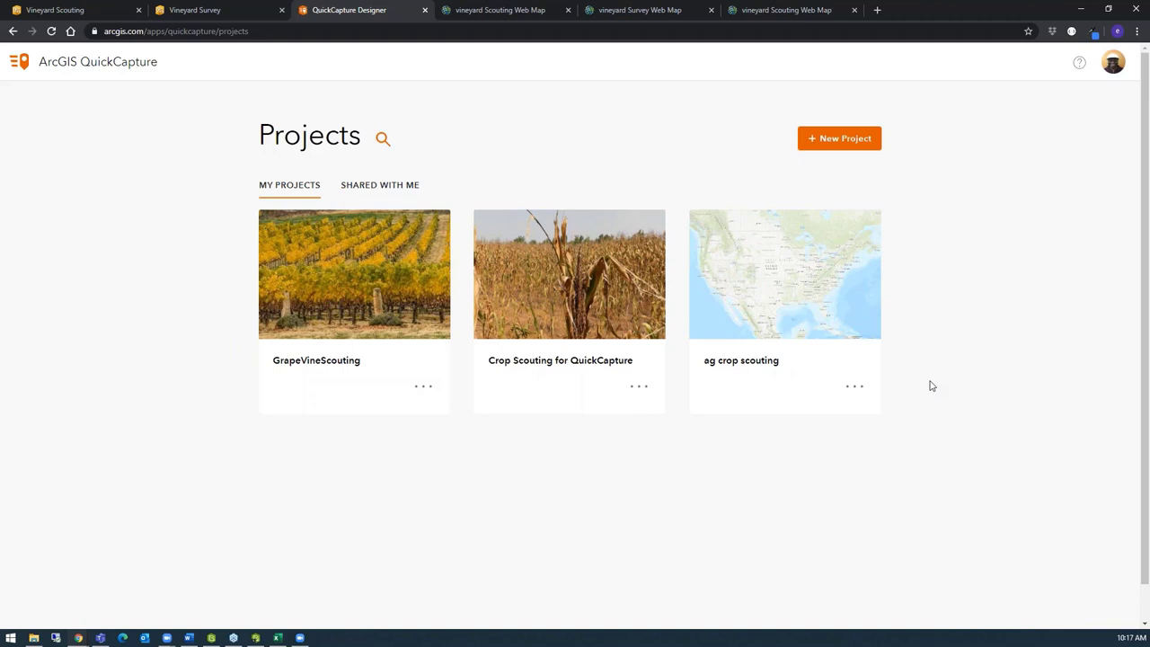
left_click(847, 142)
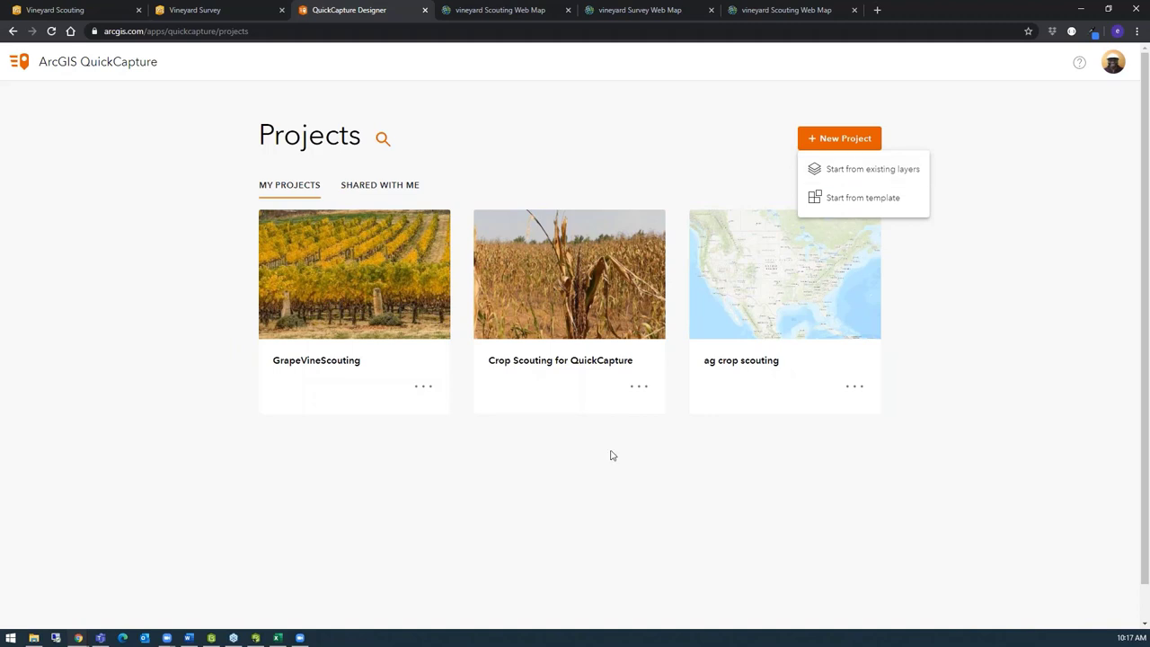
mouse_move(416, 377)
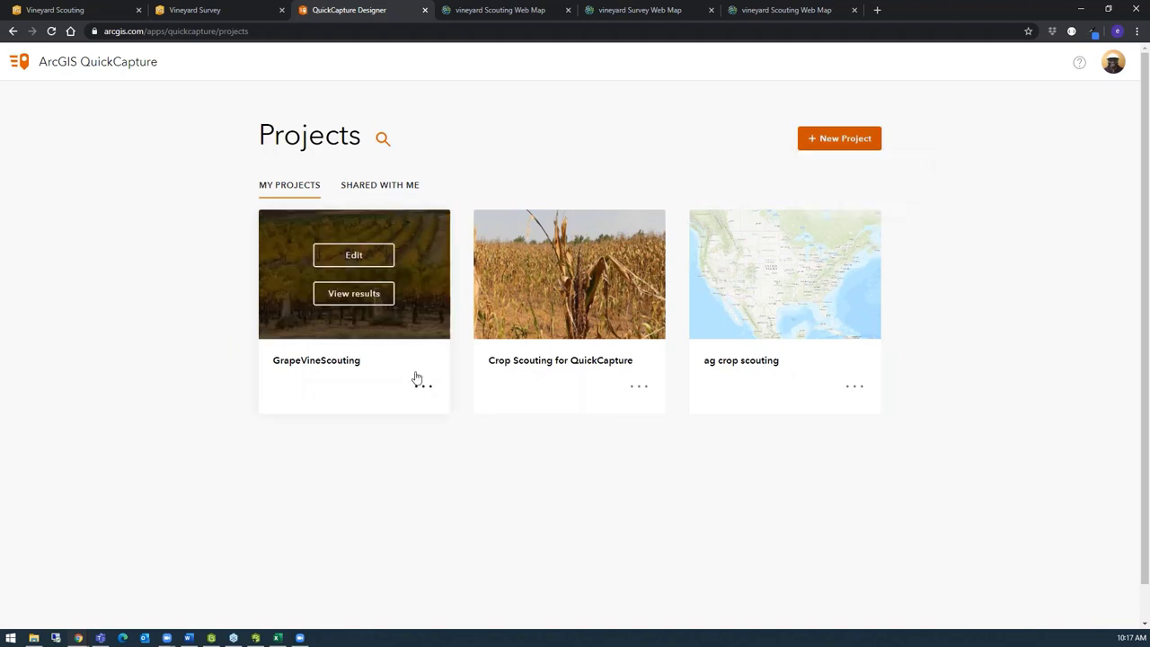
left_click(376, 264)
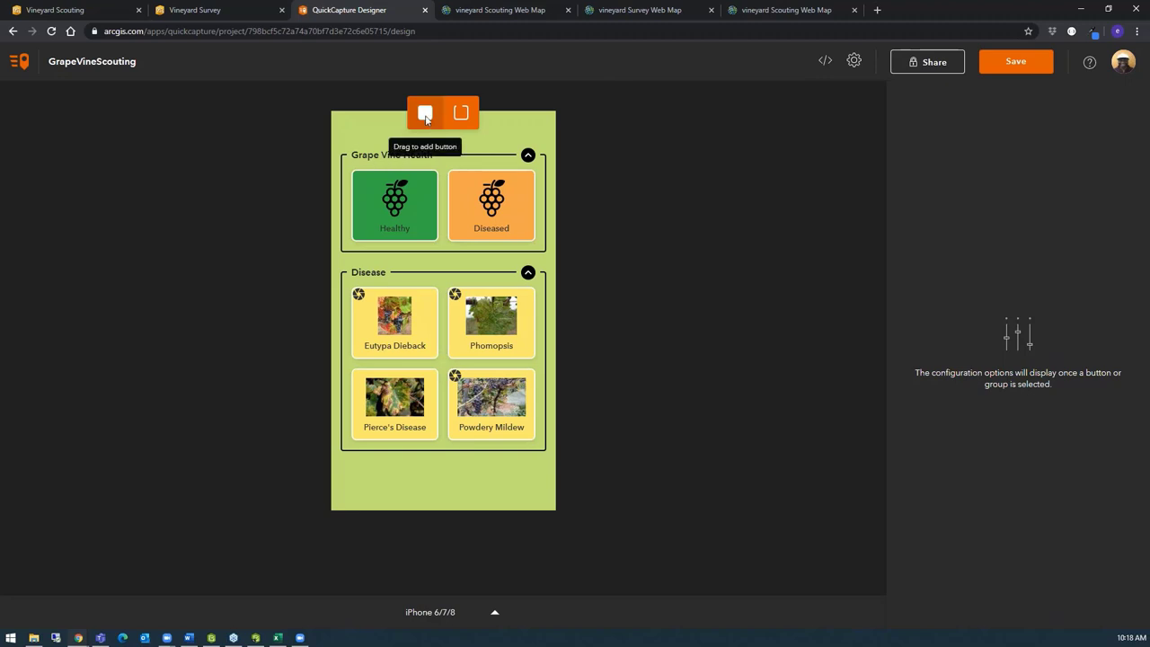
Add a new group below the Disease group and place two buttons side by side in it
left_click_drag(461, 113, 438, 491)
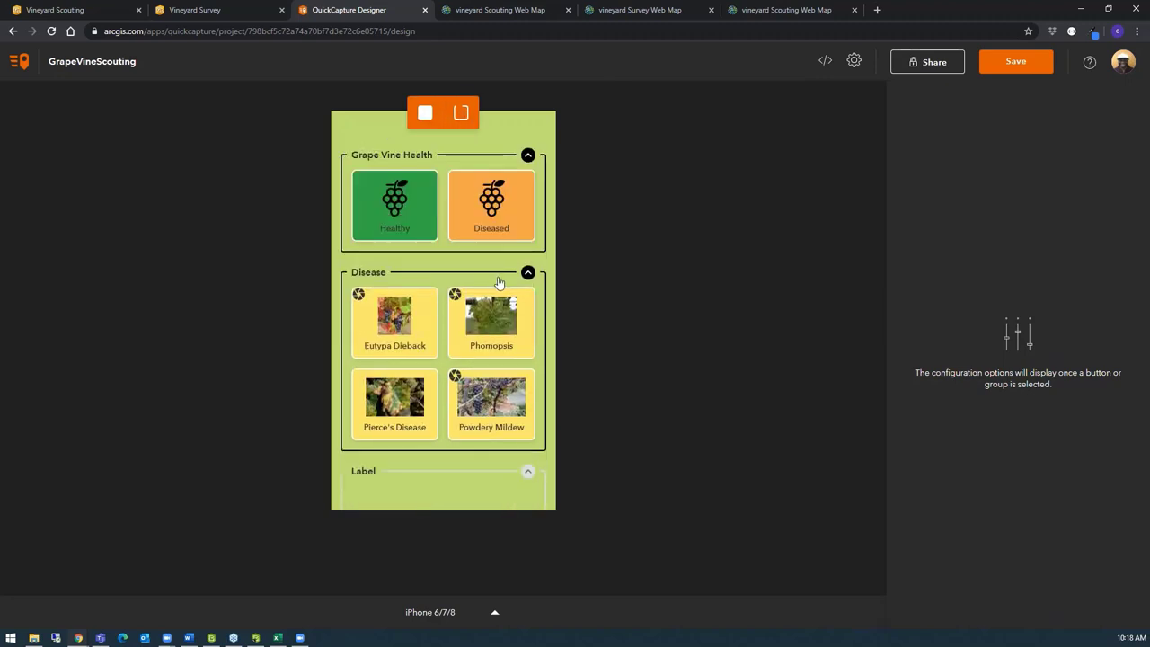
scroll(494, 288, "down", 1)
left_click_drag(425, 114, 398, 499)
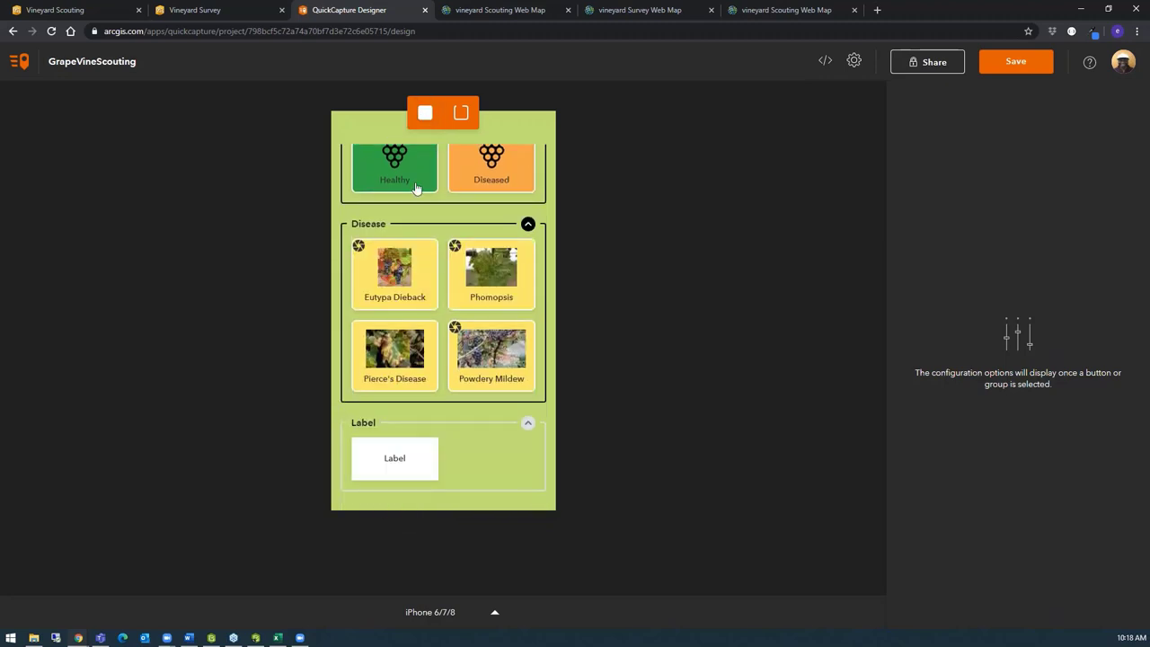
left_click_drag(425, 114, 464, 477)
Label the new group below the Disease group Assets
left_click(411, 430)
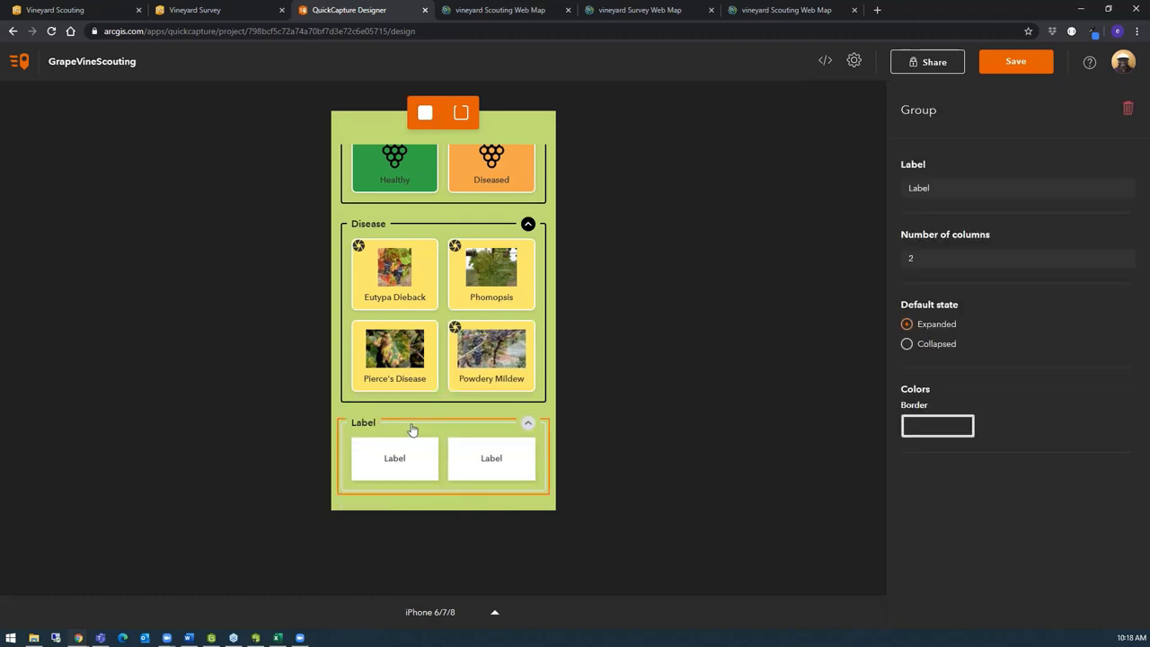
double_click(939, 187)
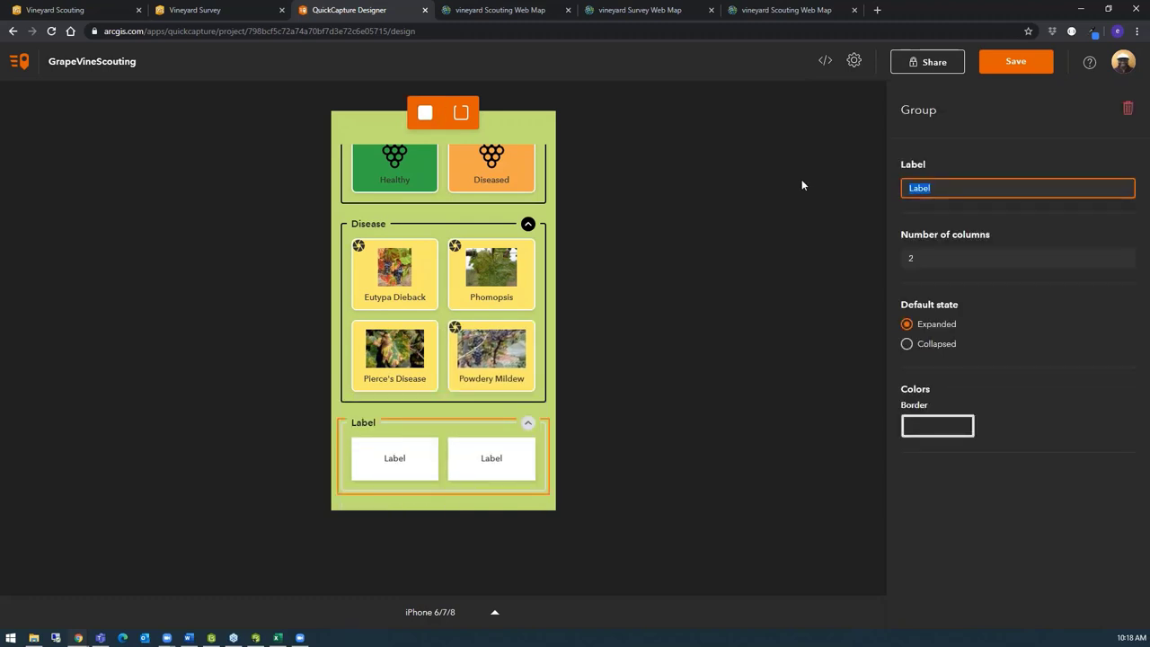
type("Assets")
Set Vineyard_Scouting as the target feature layer for the first button in the Assets group
left_click(367, 464)
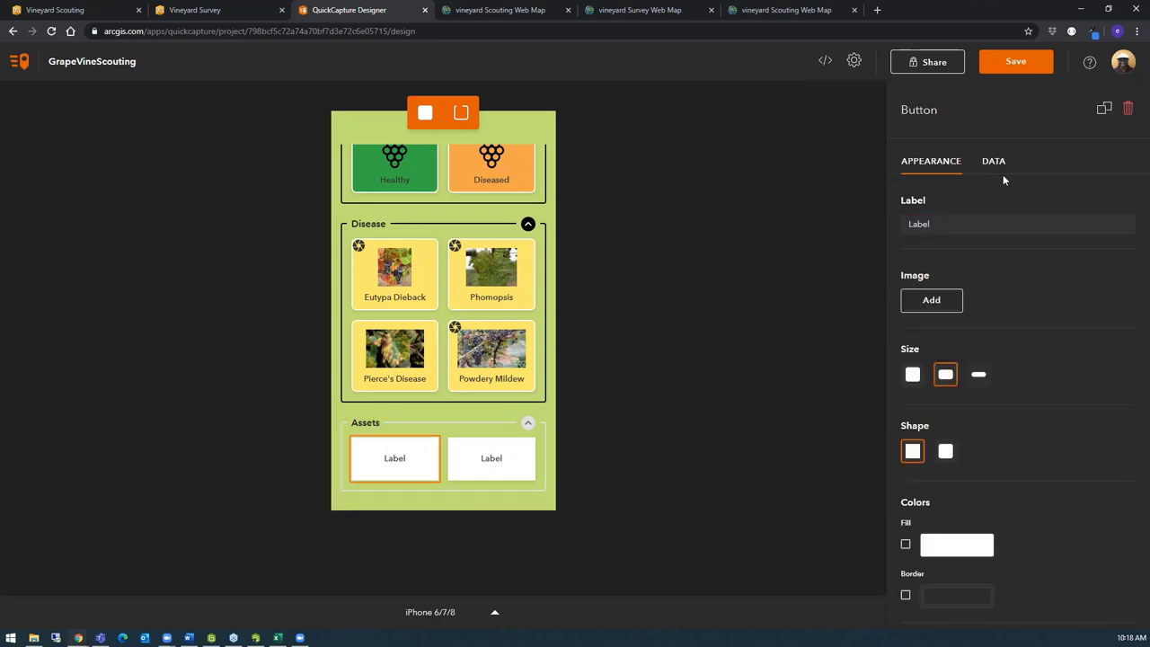
left_click(992, 161)
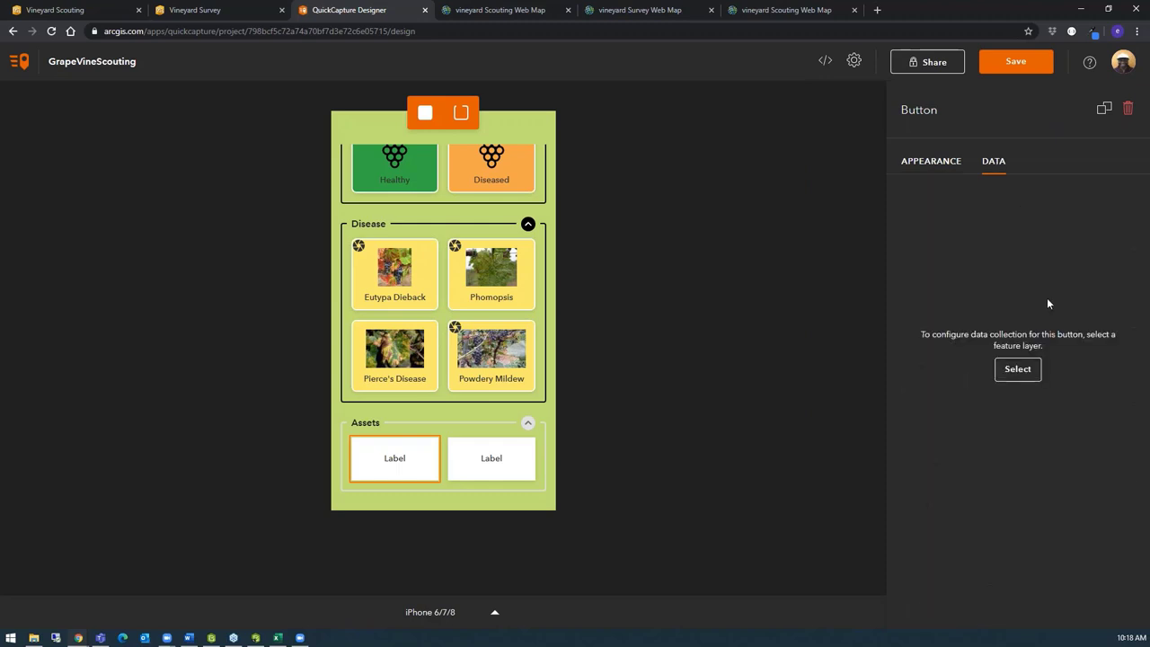
left_click(1017, 369)
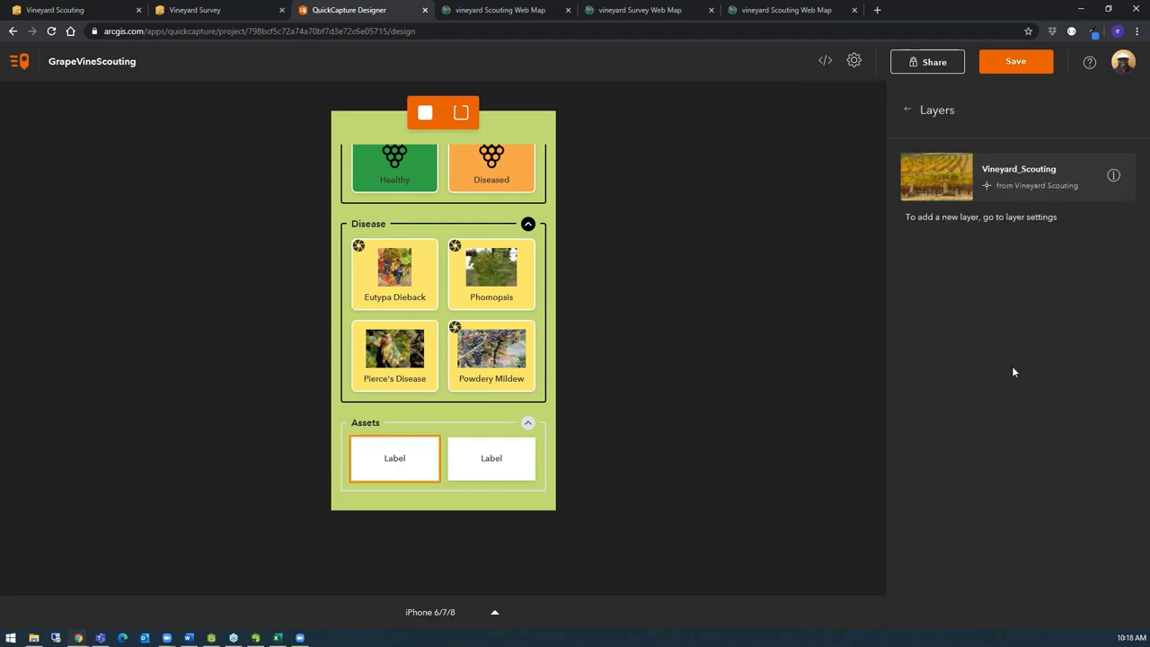
left_click(1114, 175)
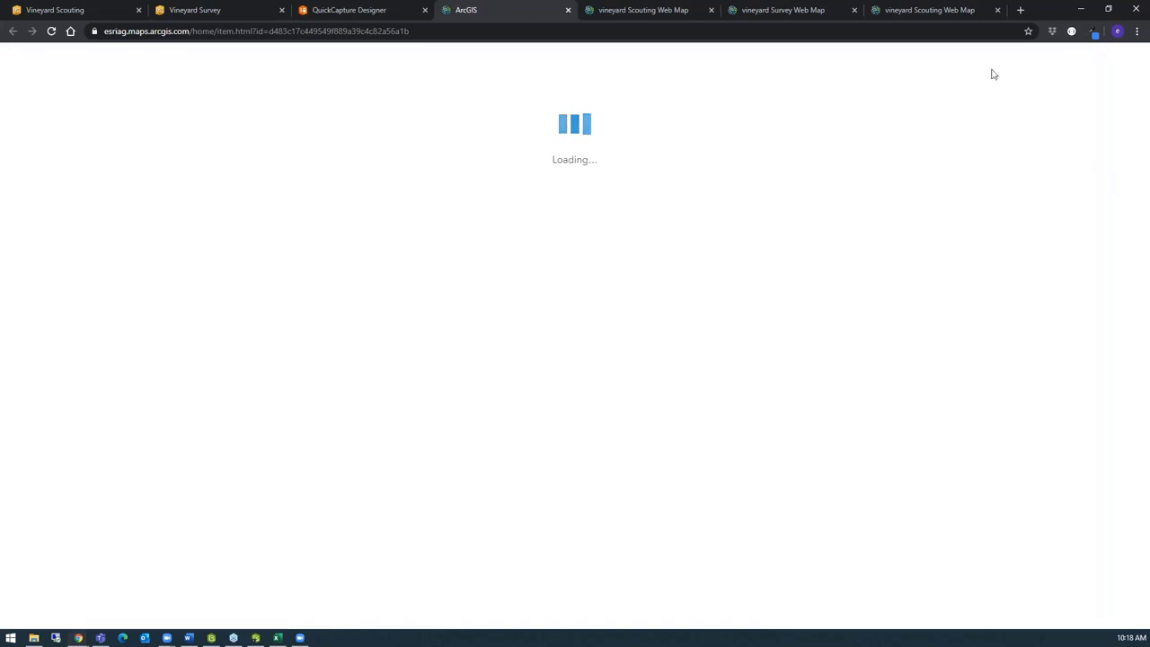
left_click(314, 10)
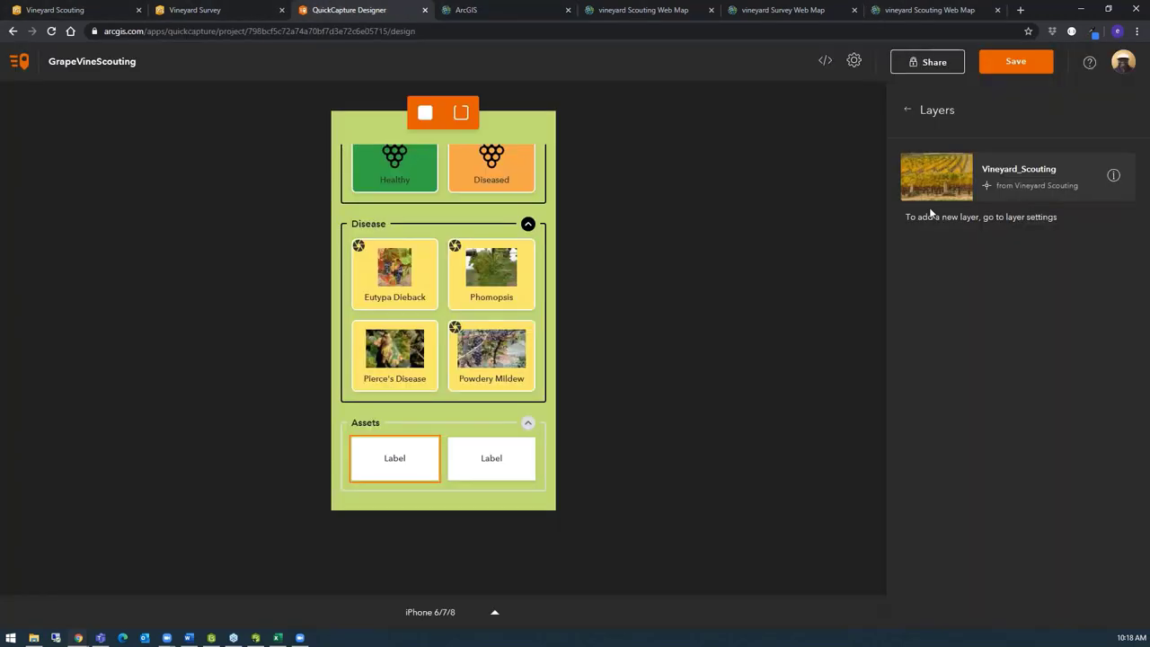
left_click(951, 179)
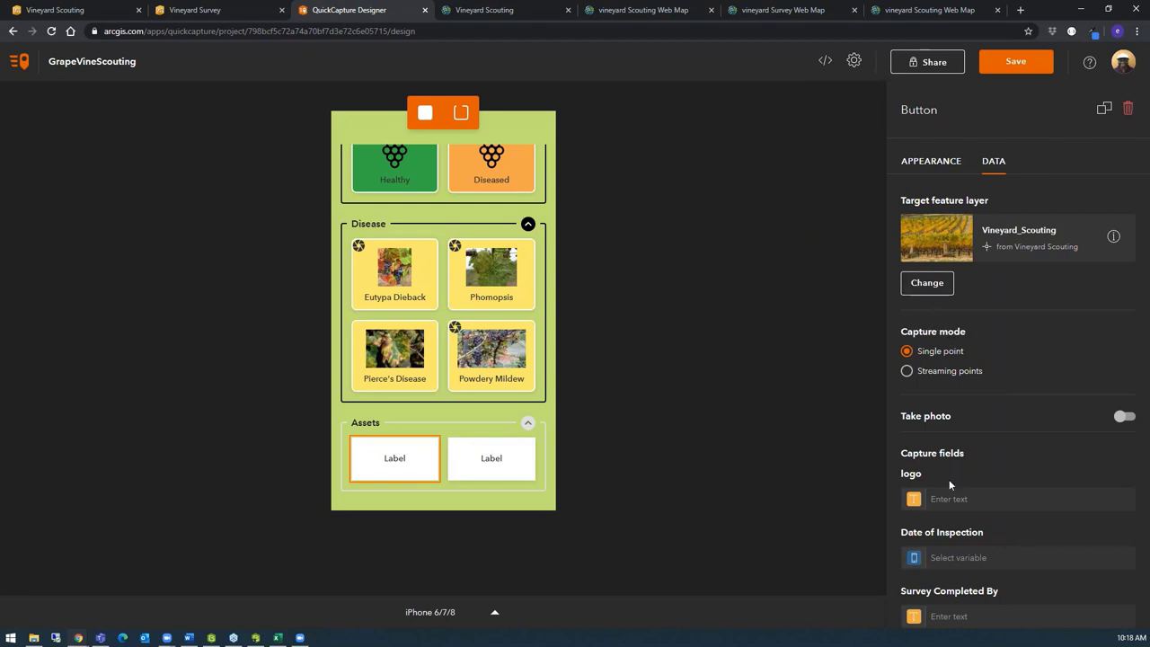
Set the Select Observed Assets capture field of the first Assets button to the fixed value Irrigation
scroll(962, 492, "down", 10)
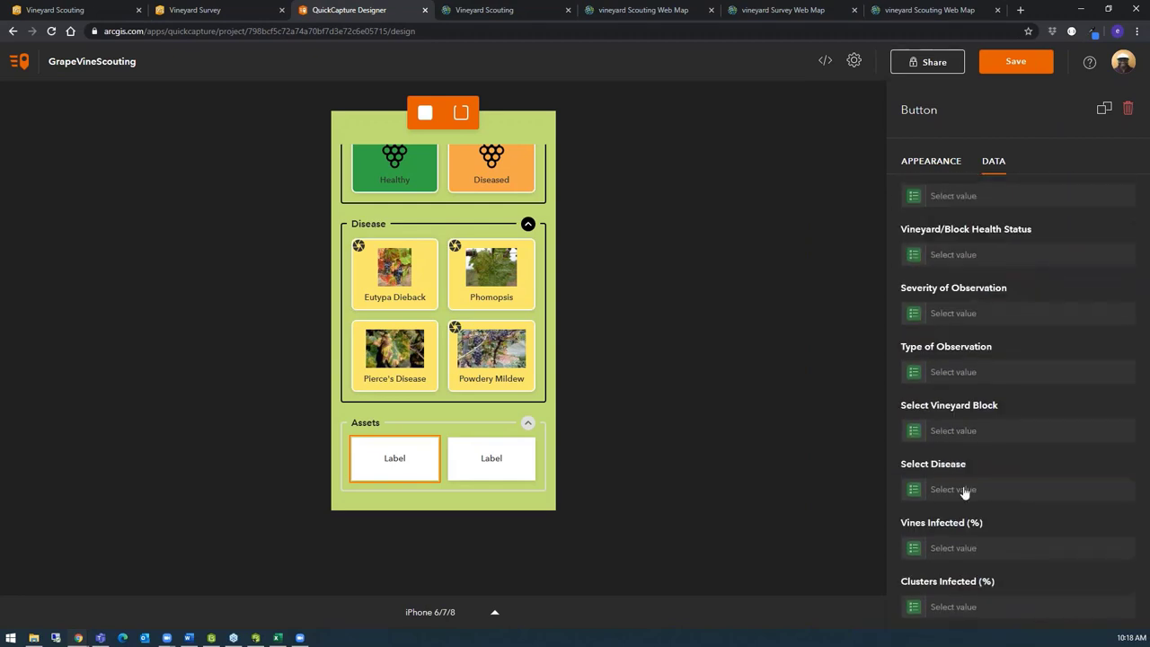
scroll(964, 493, "down", 7)
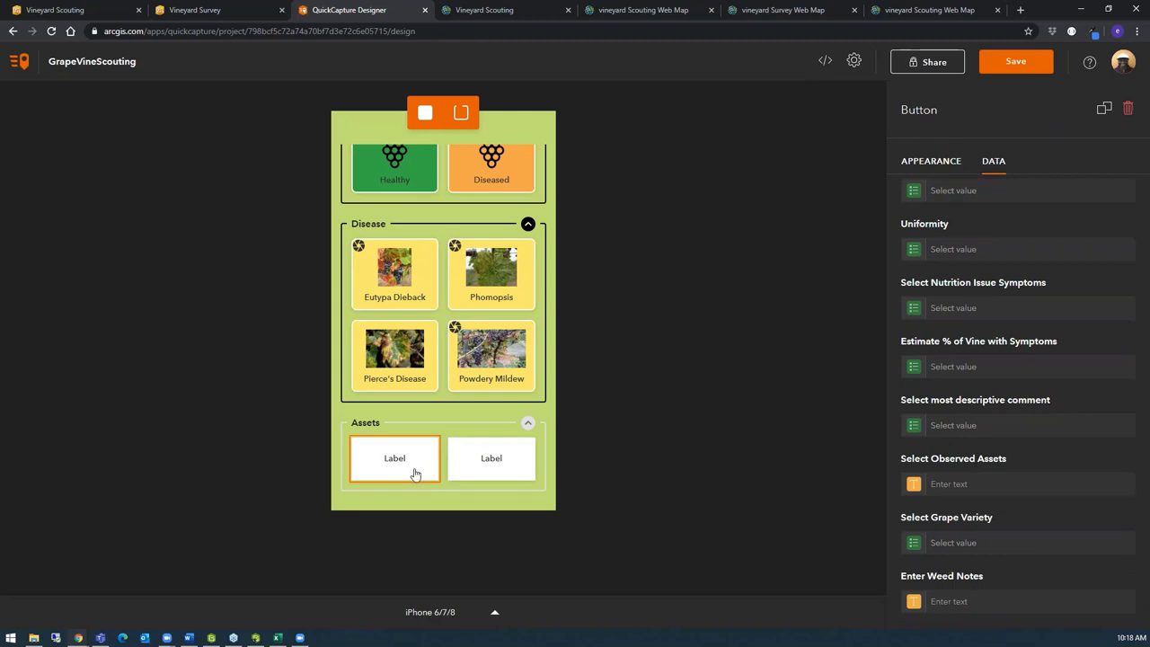
left_click(955, 484)
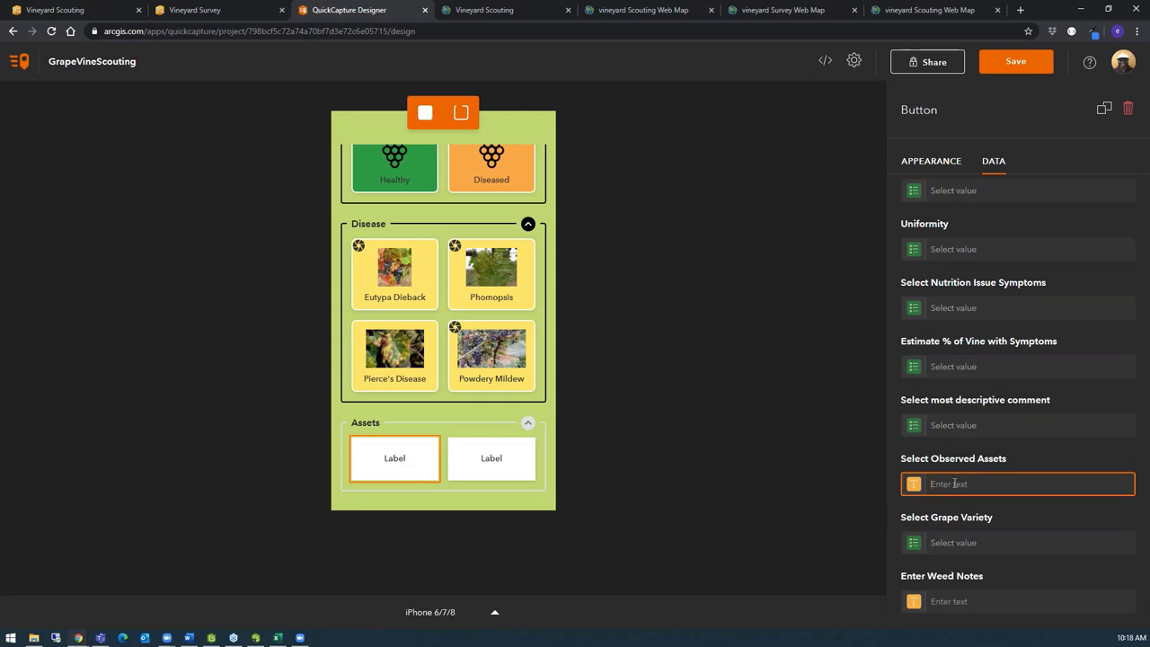
left_click(914, 485)
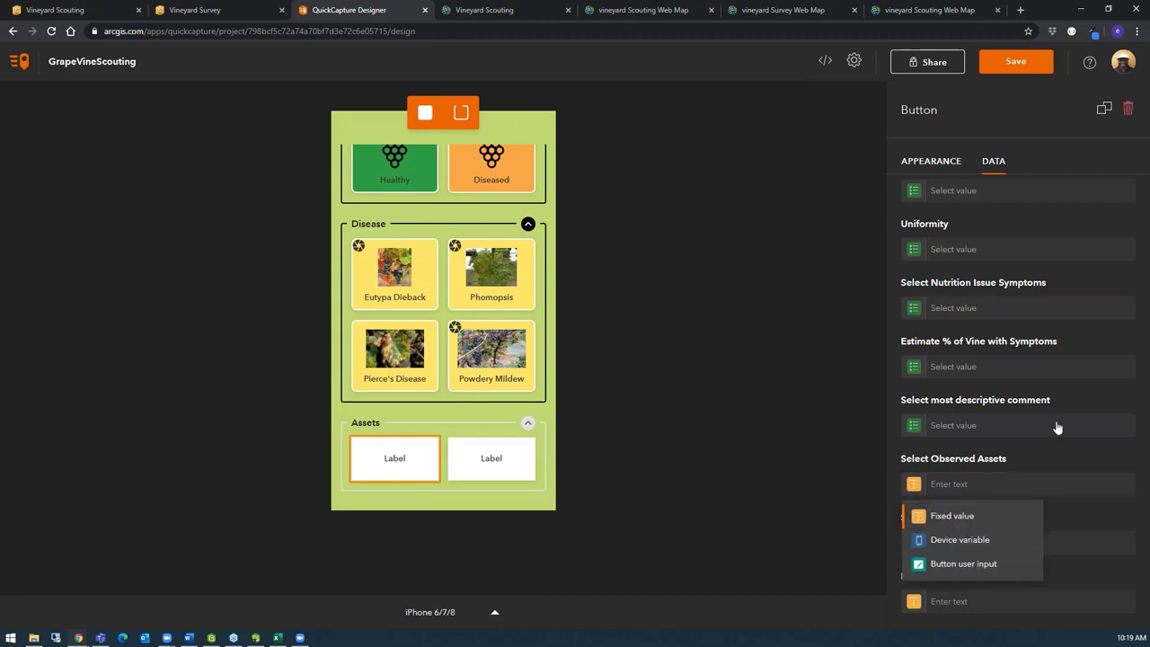
left_click(955, 515)
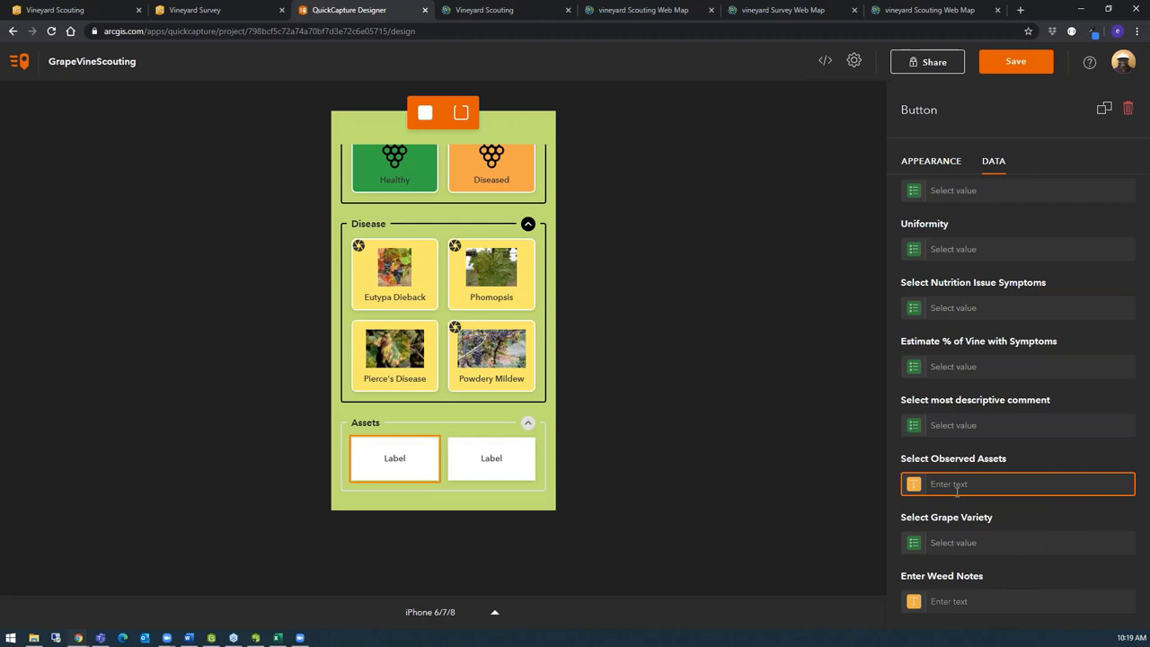
type("l")
type("rrigation")
key("Return")
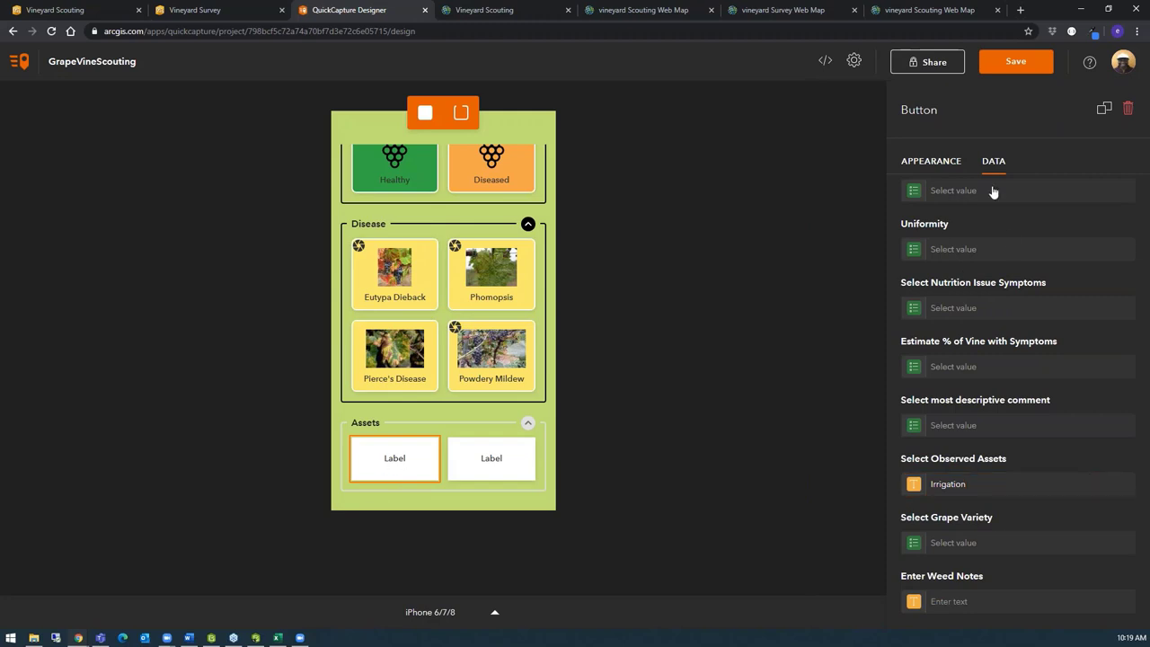
Label the first button in the Assets group Irrigation
left_click(932, 165)
double_click(942, 221)
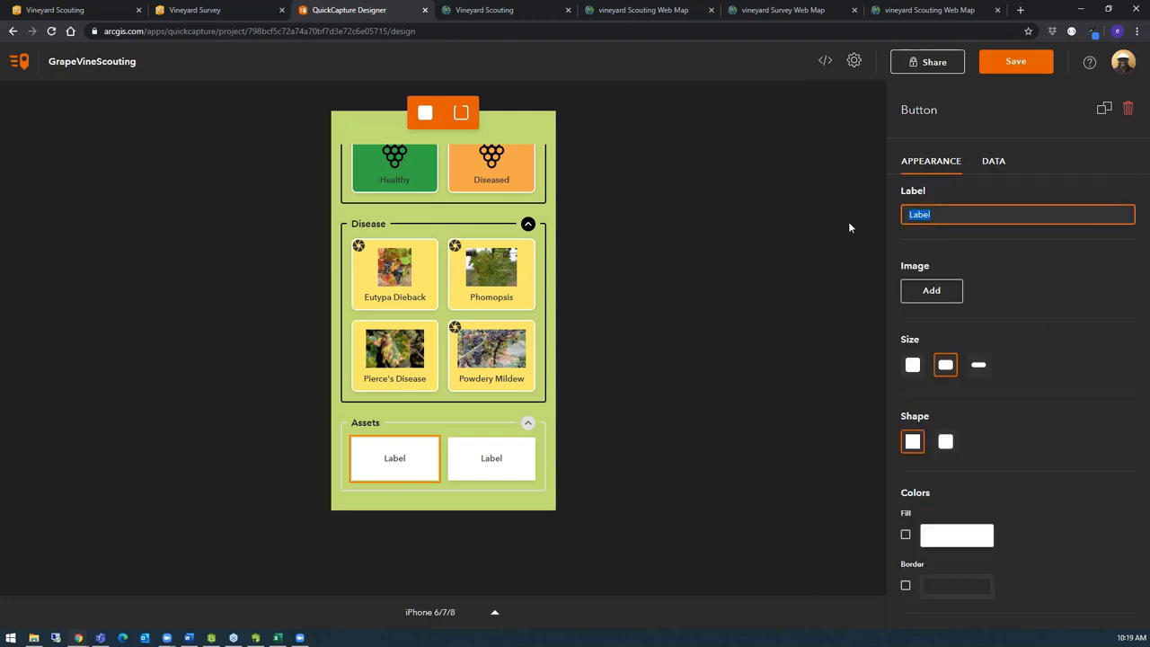
type("Irrigation")
left_click(1061, 187)
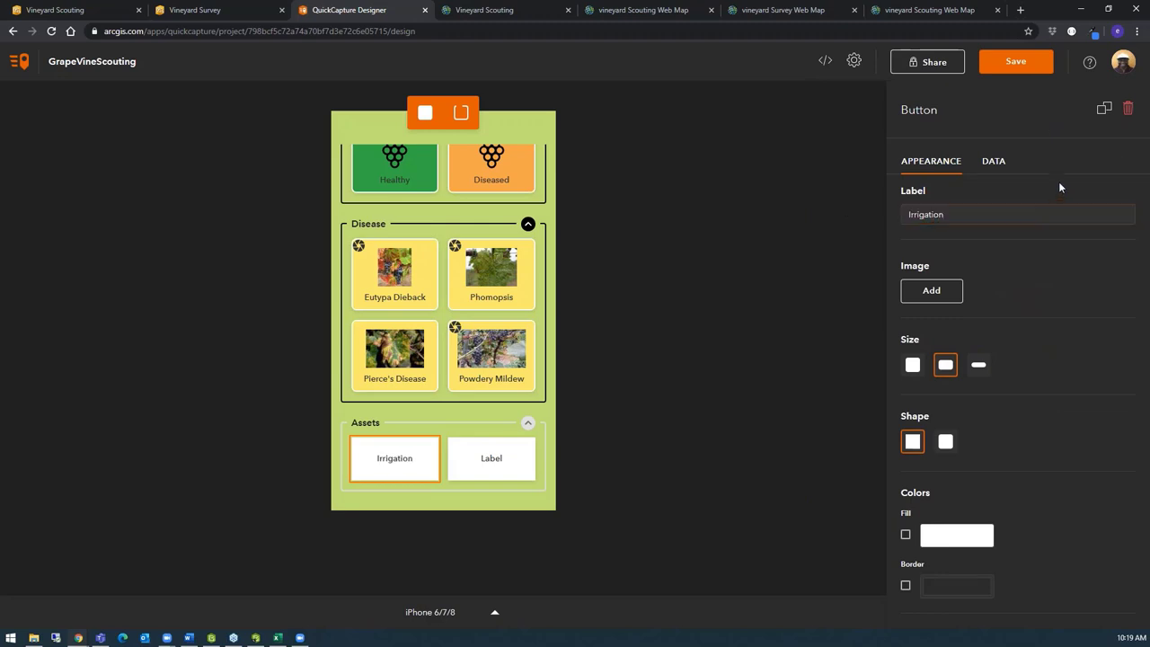
Give the Irrigation button a light yellow fill matching the Disease buttons
left_click(421, 431)
left_click(395, 456)
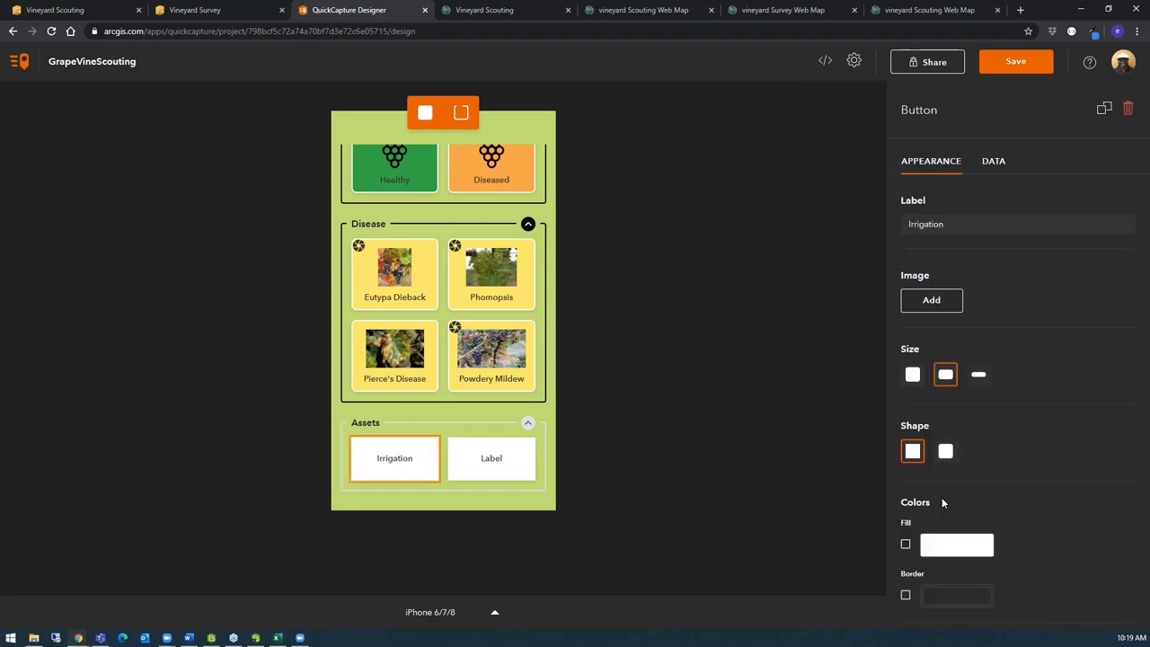
left_click(943, 544)
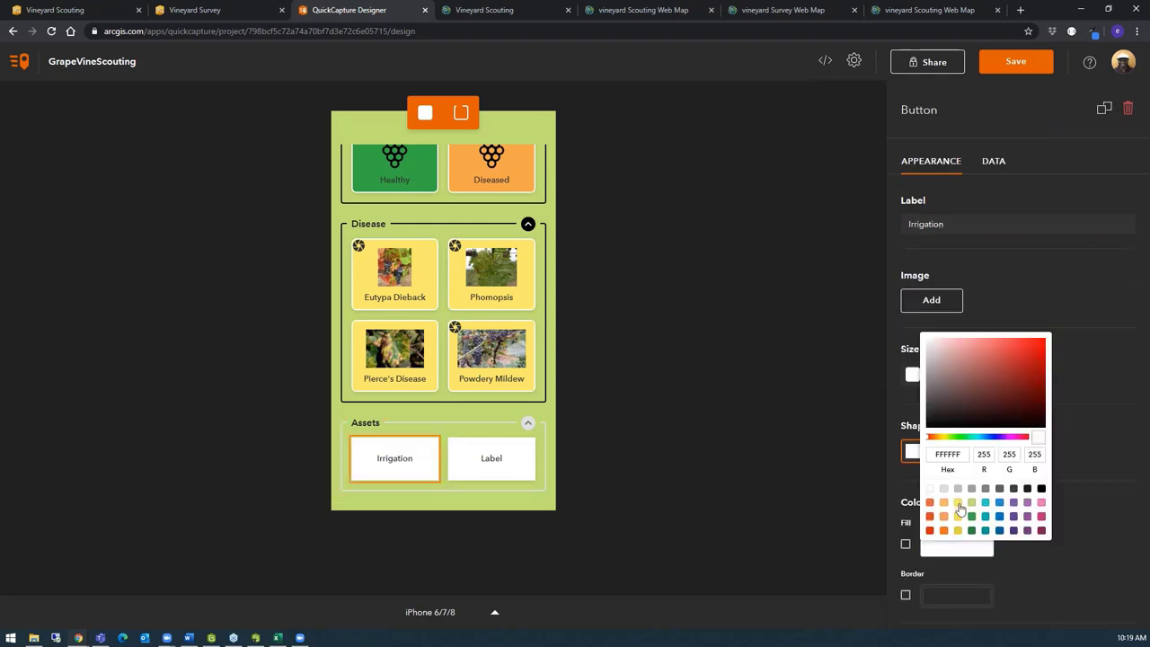
left_click(958, 503)
left_click(1114, 384)
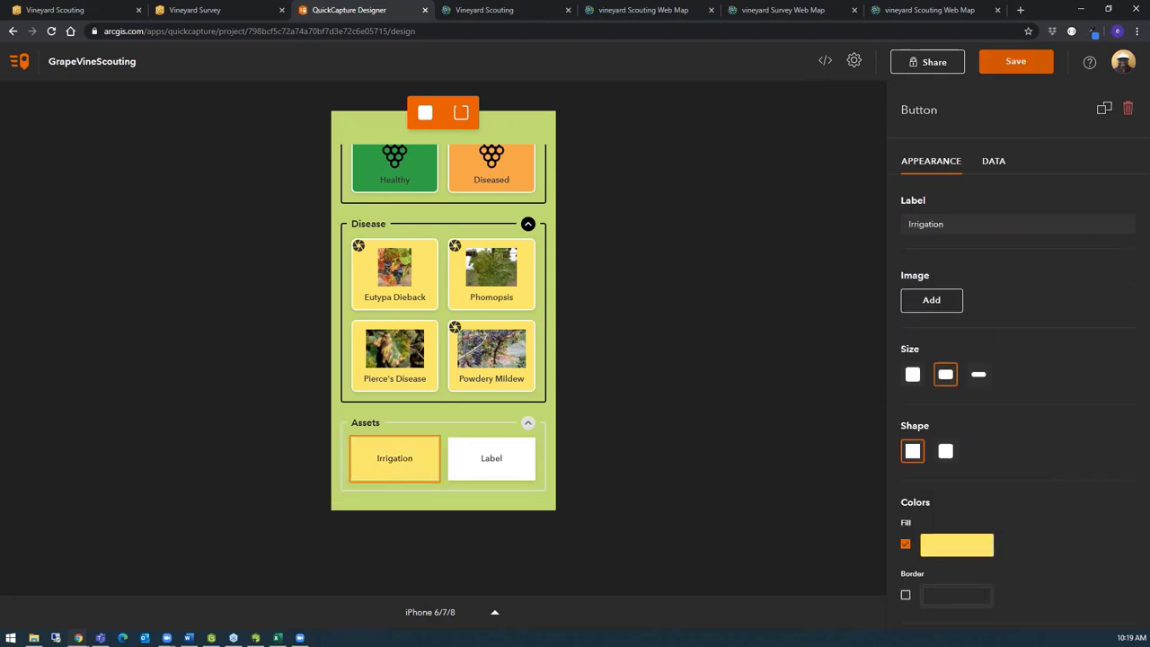
Try to save the project and check the unlabelled second button in the Assets group
left_click(1015, 70)
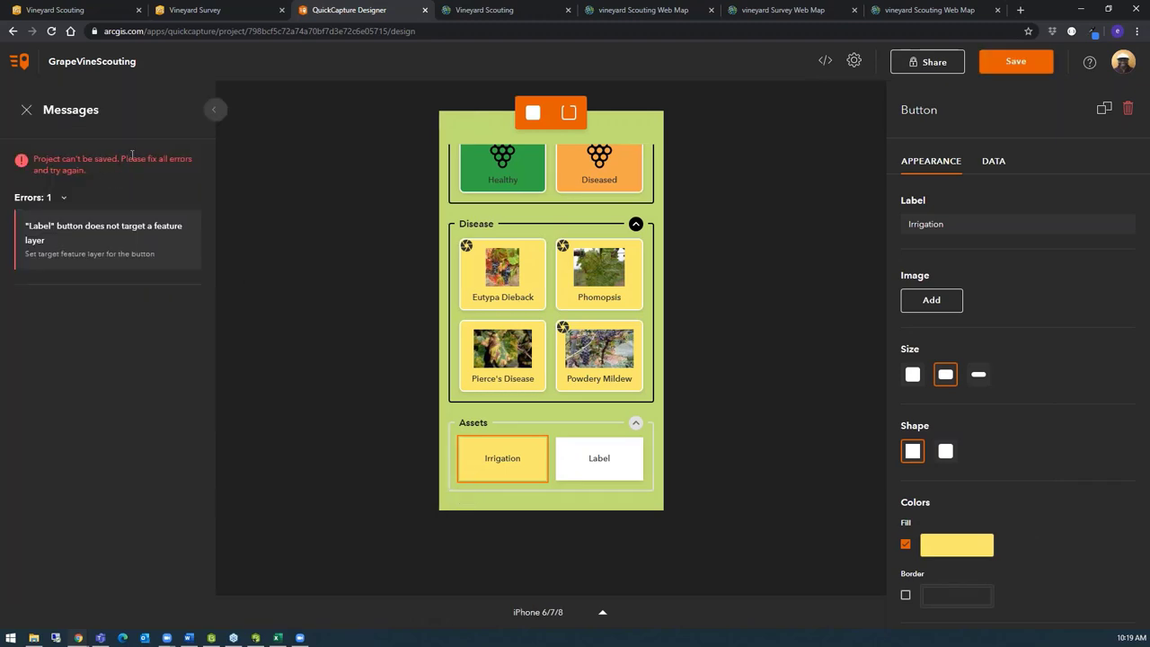
left_click(26, 109)
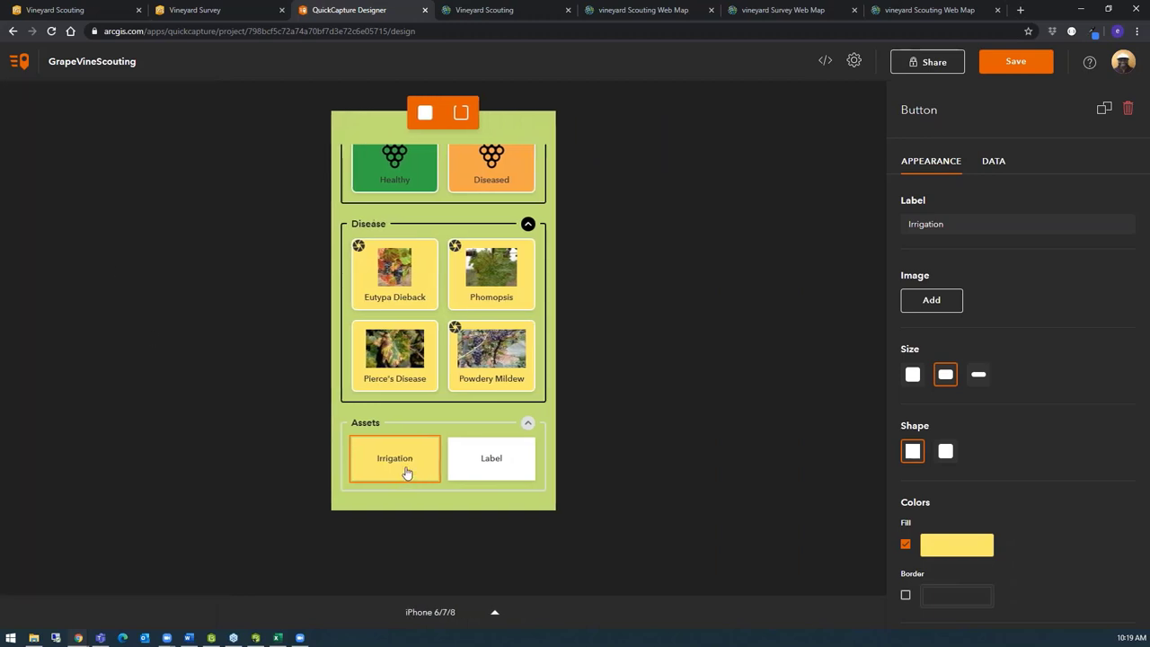
left_click(479, 464)
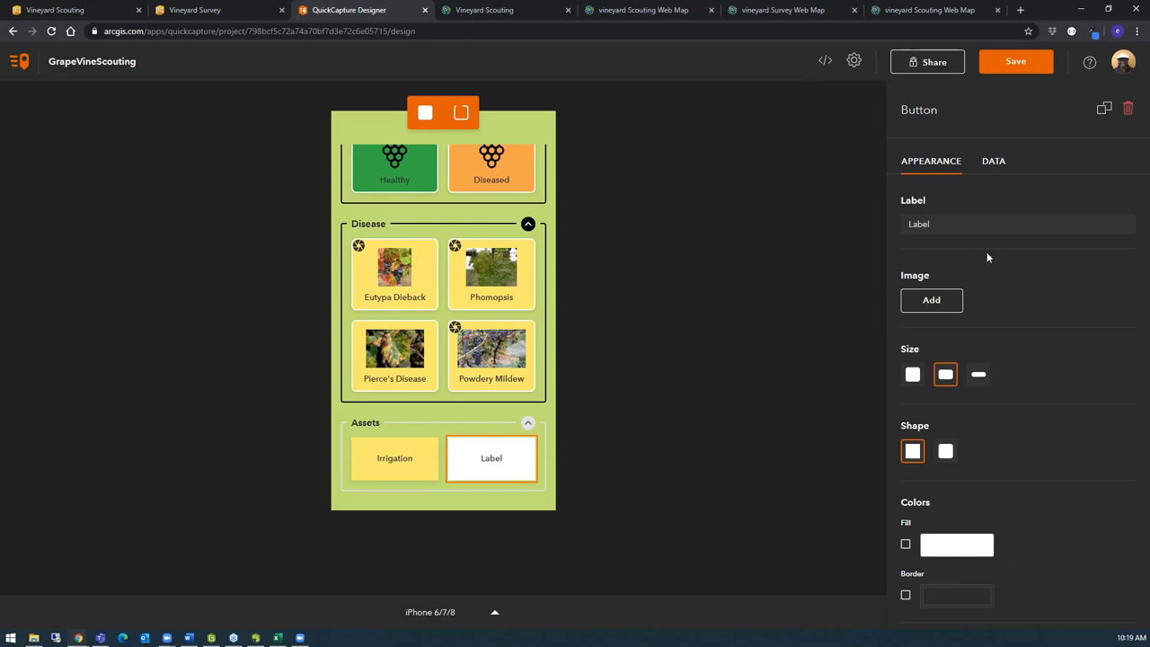
scroll(457, 270, "up", 1)
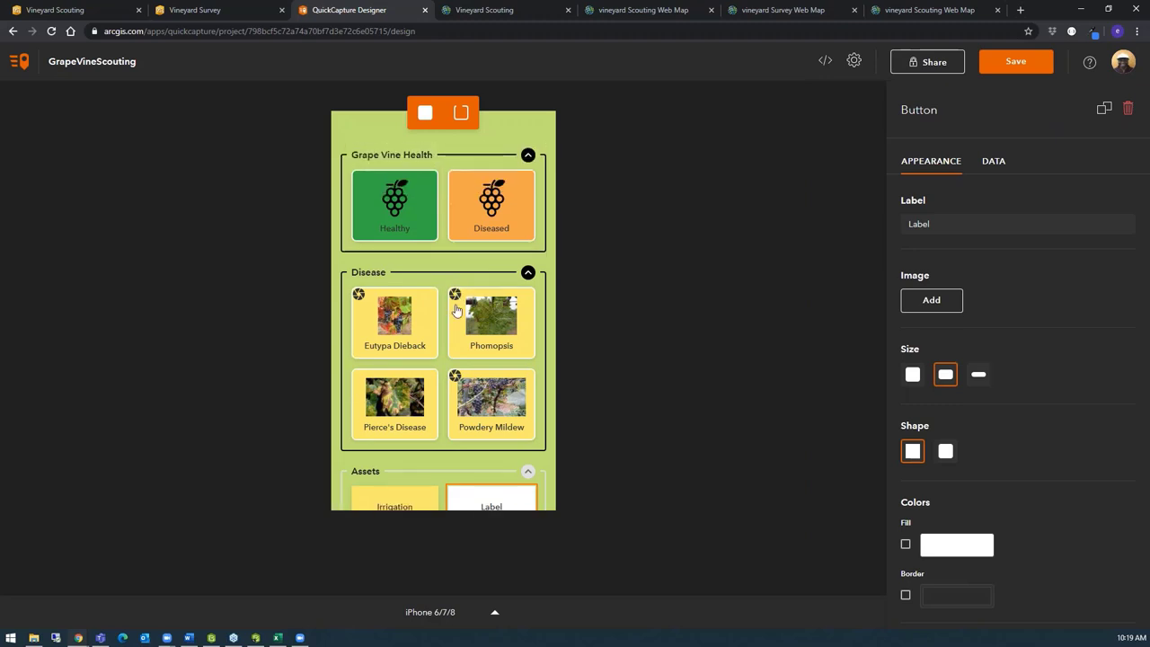
scroll(454, 333, "down", 1)
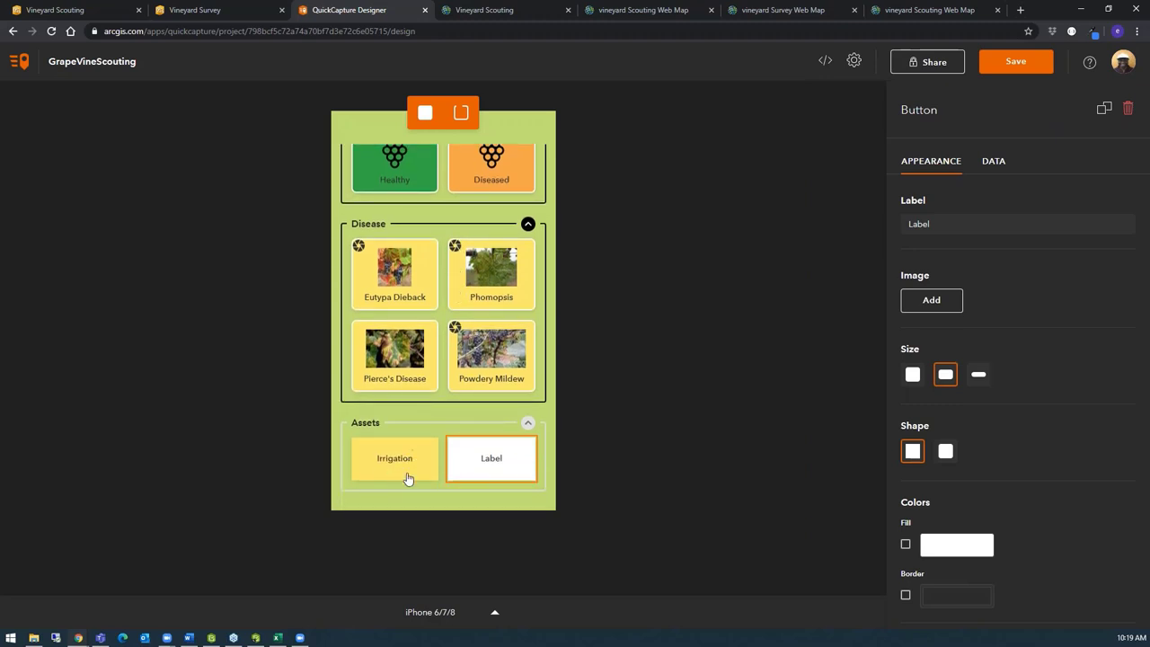
scroll(467, 459, "up", 1)
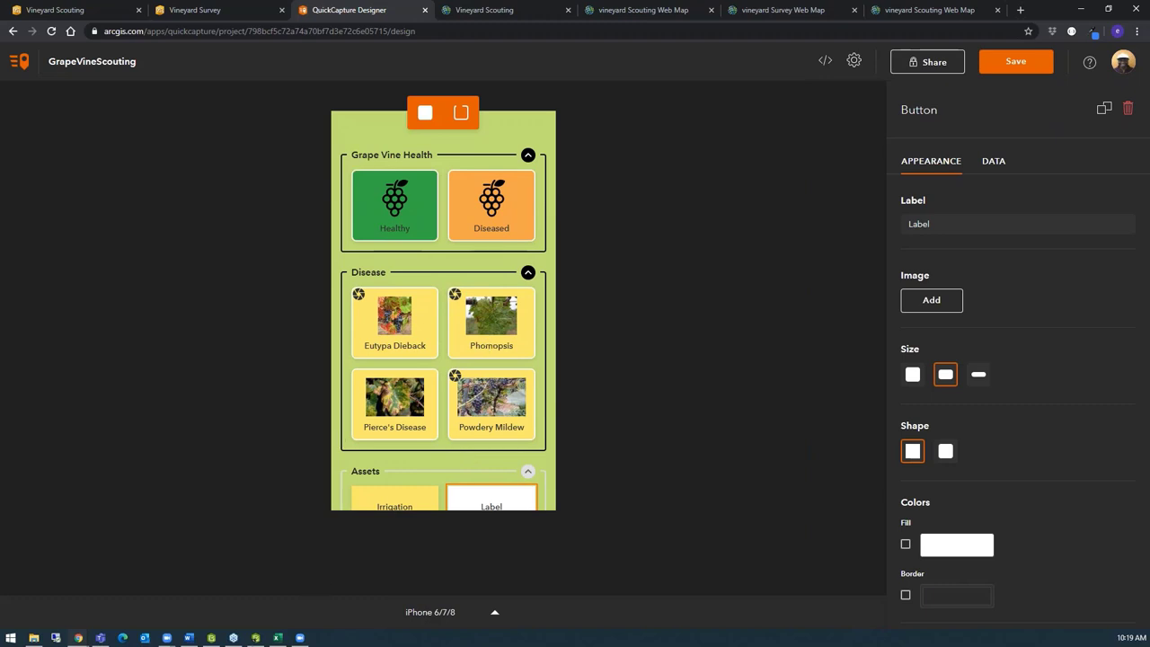
Switch to Survey123 Connect in full-screen size and show the folder of the Vineyard Scouting survey
mouse_move(254, 643)
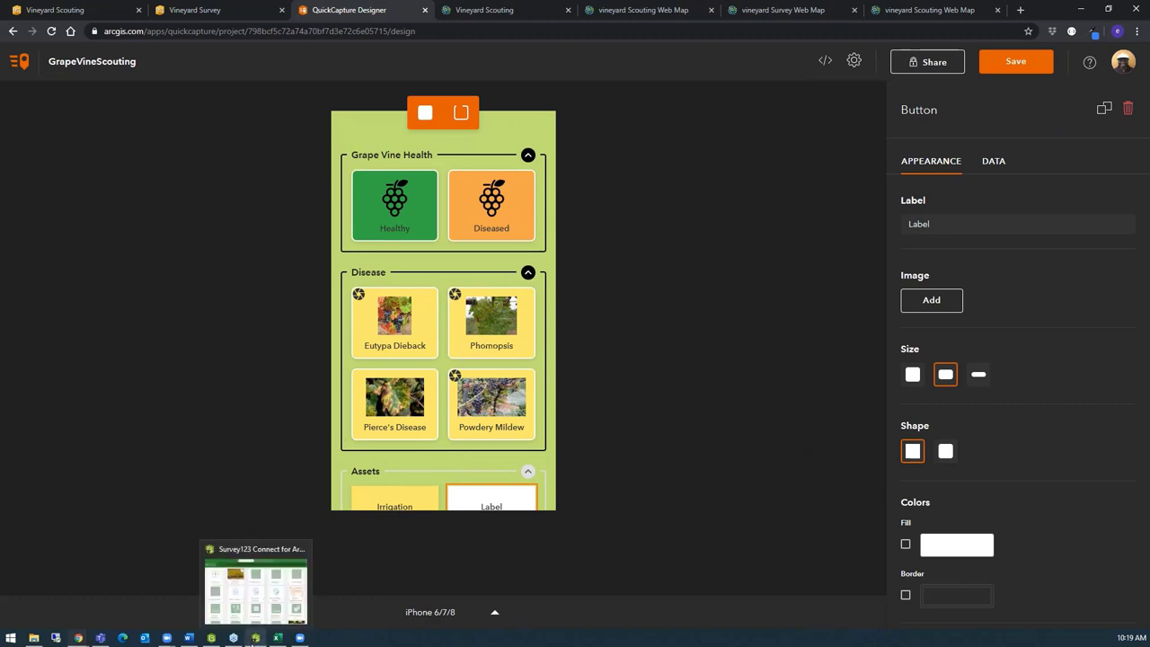
left_click(255, 639)
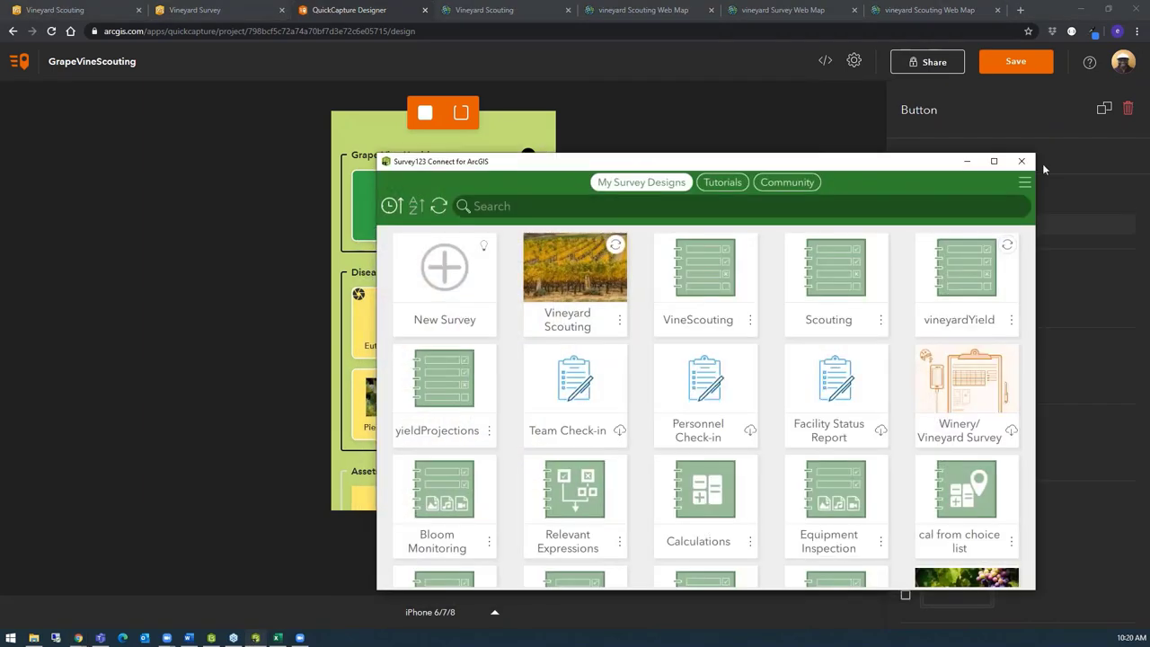
left_click(995, 162)
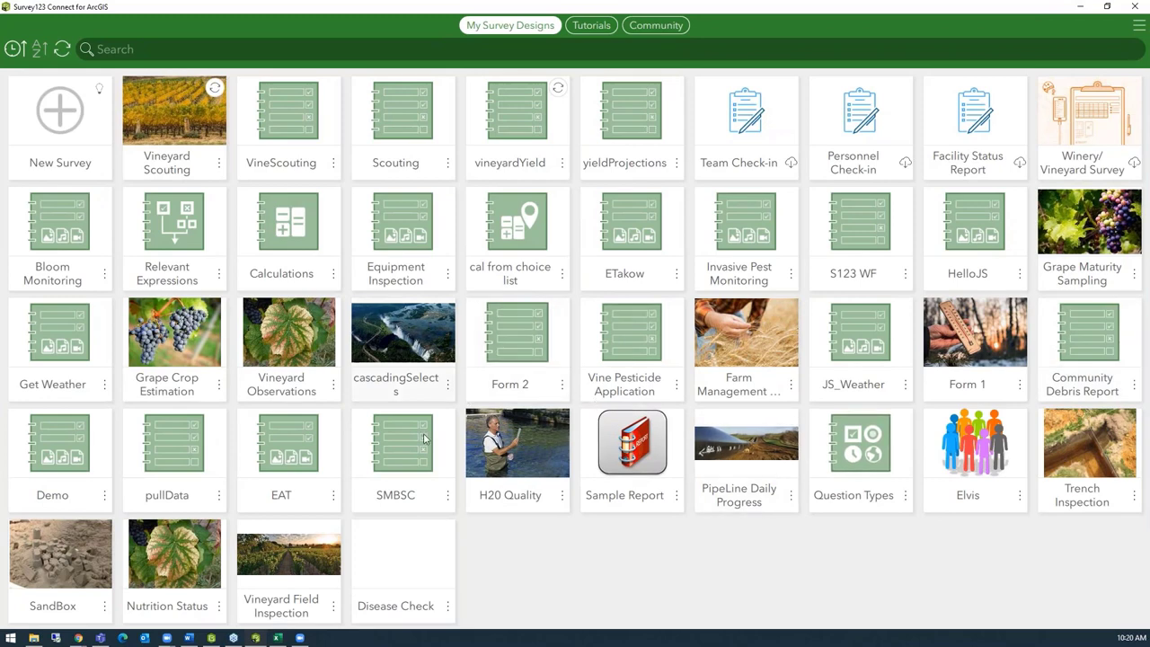
left_click(219, 162)
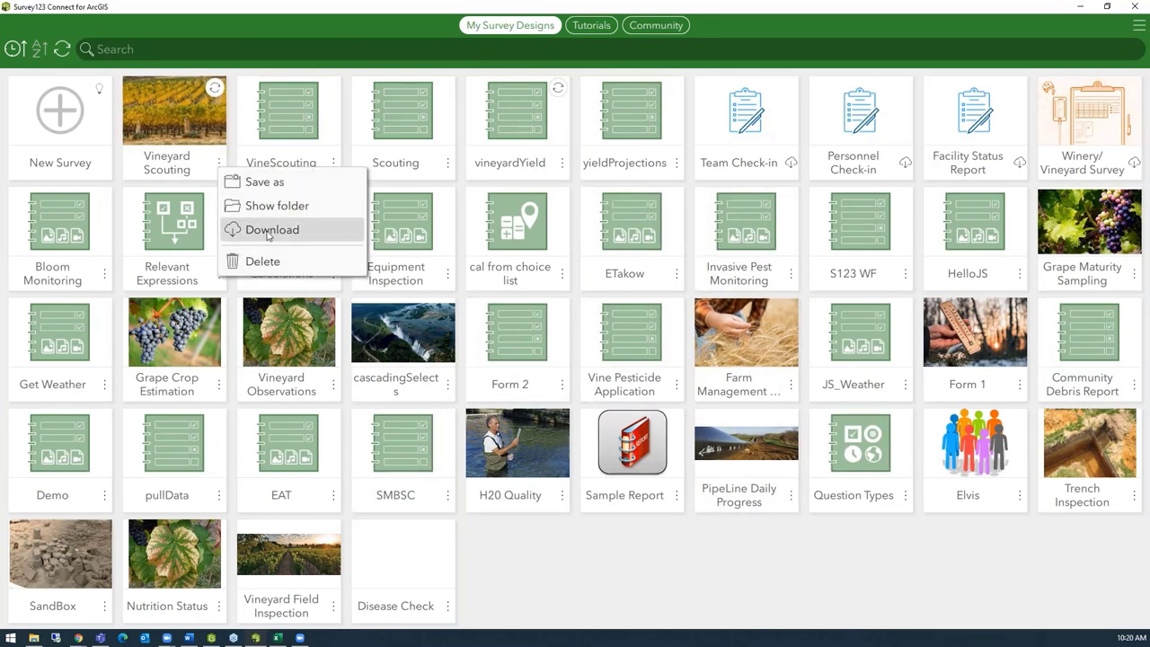
left_click(282, 207)
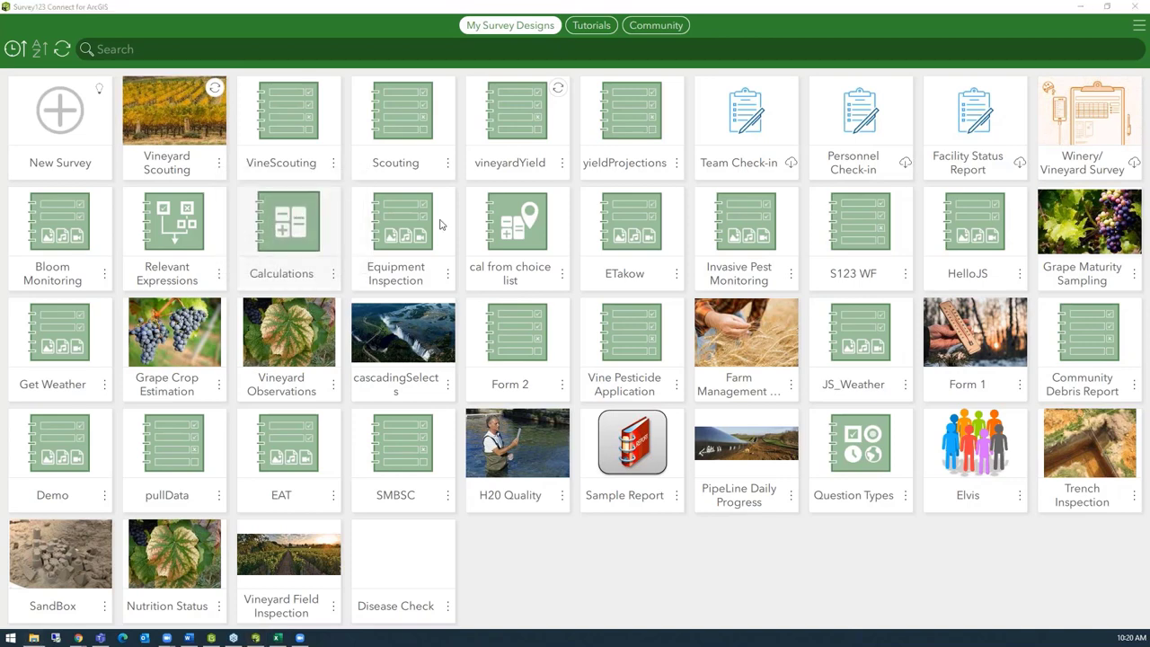
Switch to Vineyard Scouting.xlsx in Excel and examine the question columns on the survey sheet and the lists on the choices sheet
left_click(274, 639)
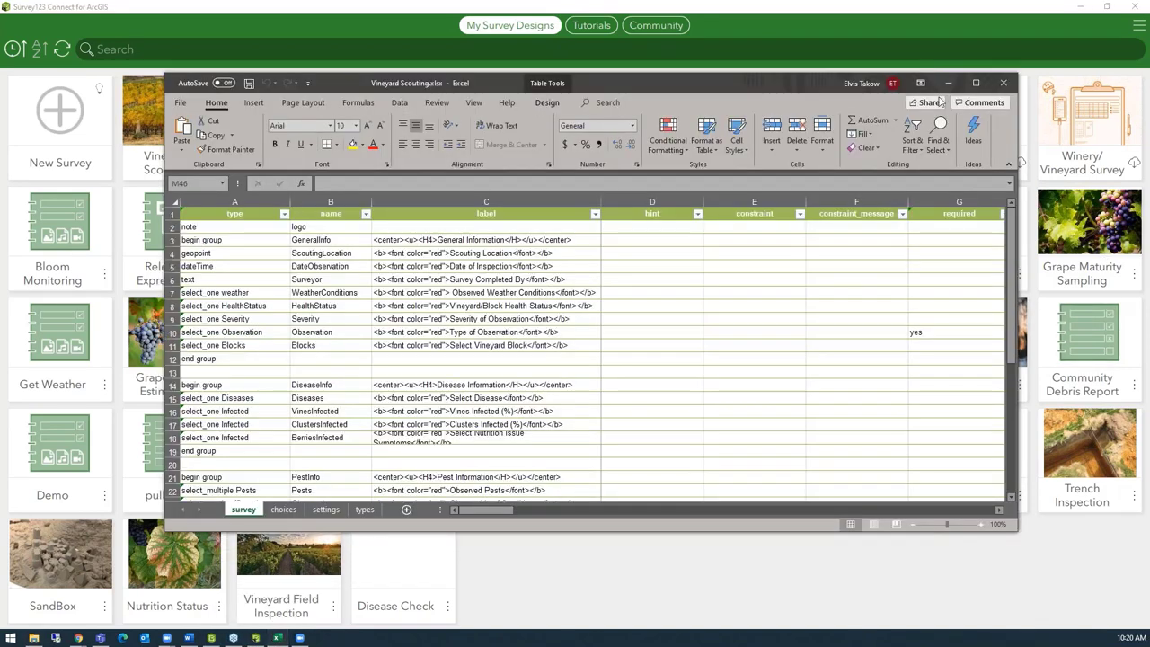
left_click(976, 83)
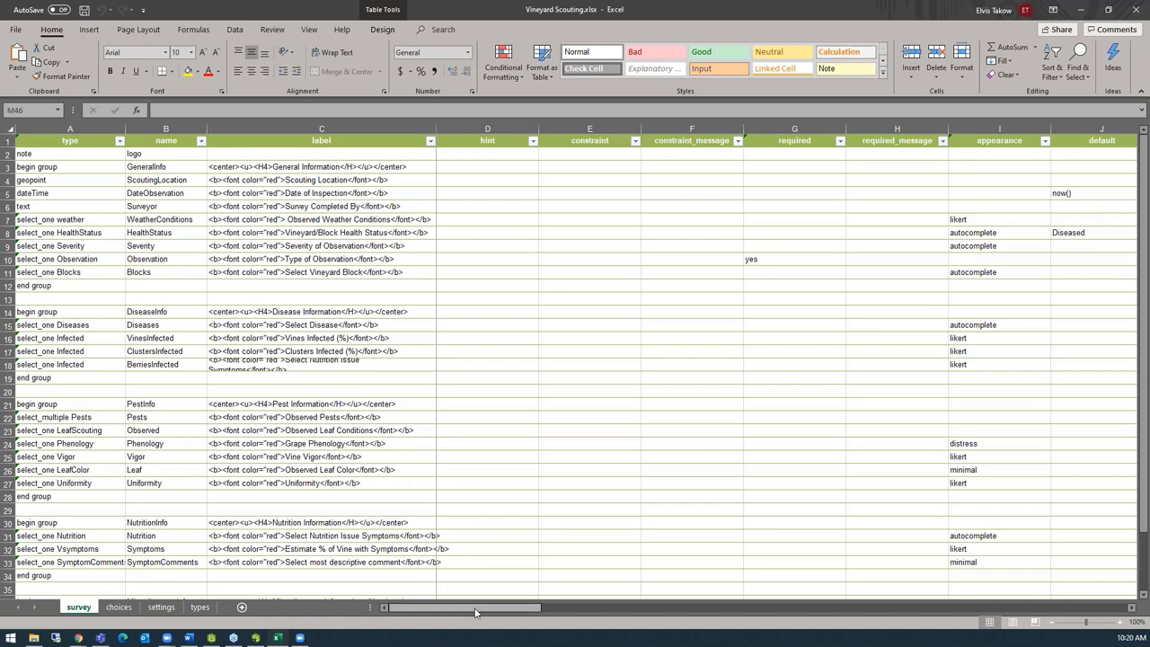
left_click_drag(476, 608, 582, 551)
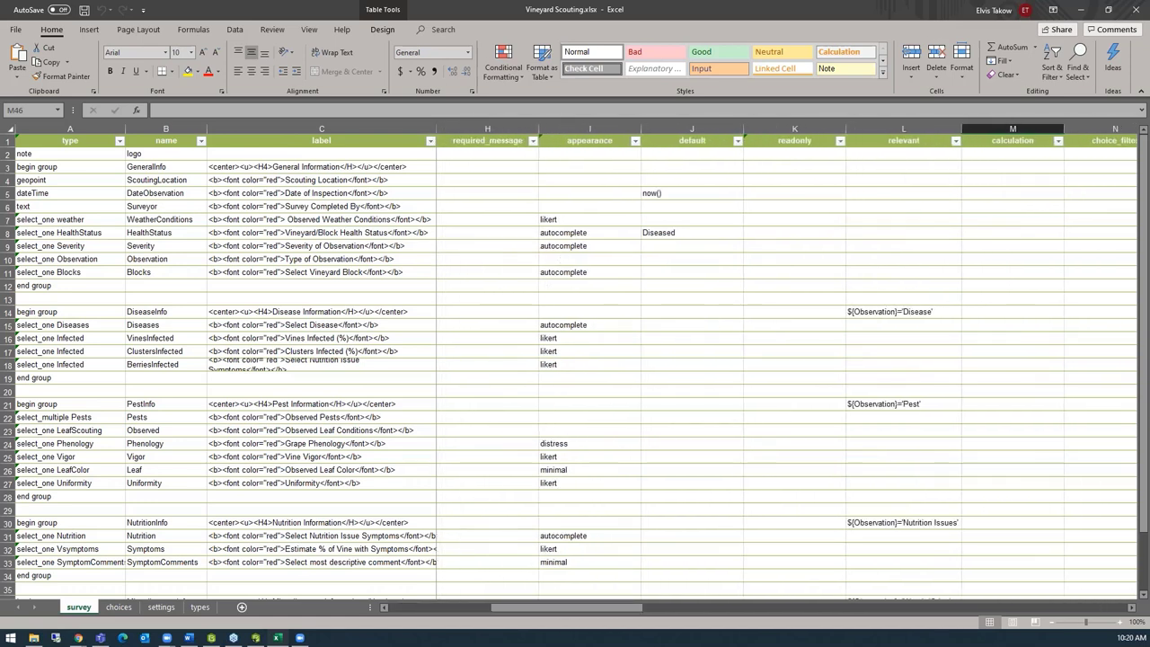
left_click(124, 611)
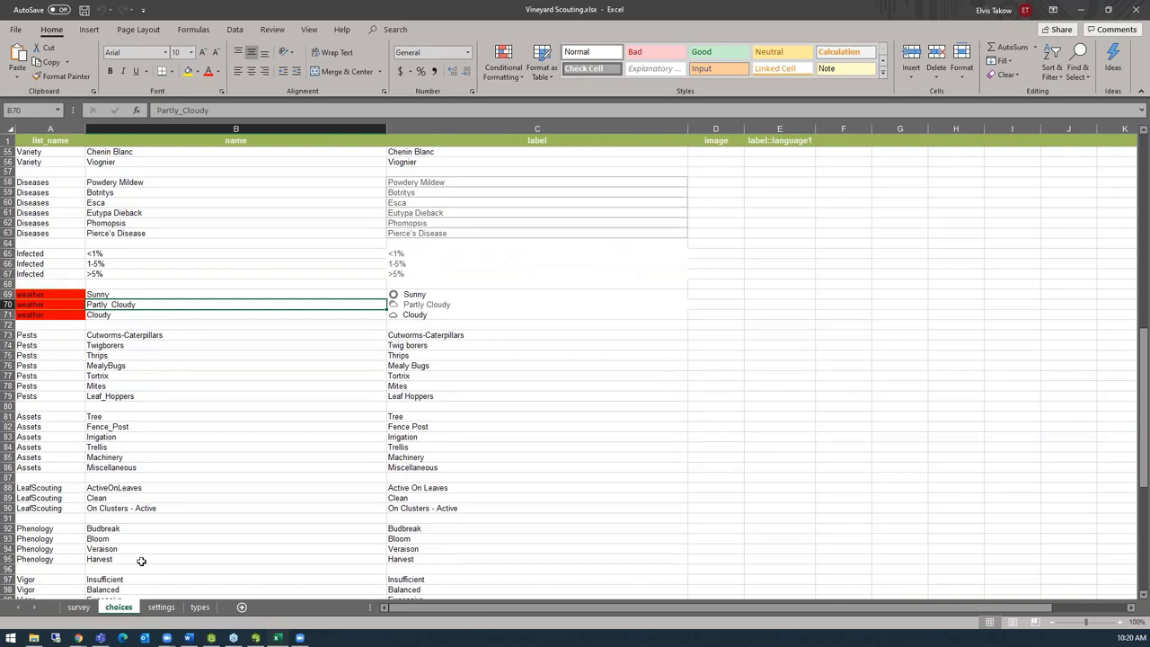
scroll(174, 383, "up", 4)
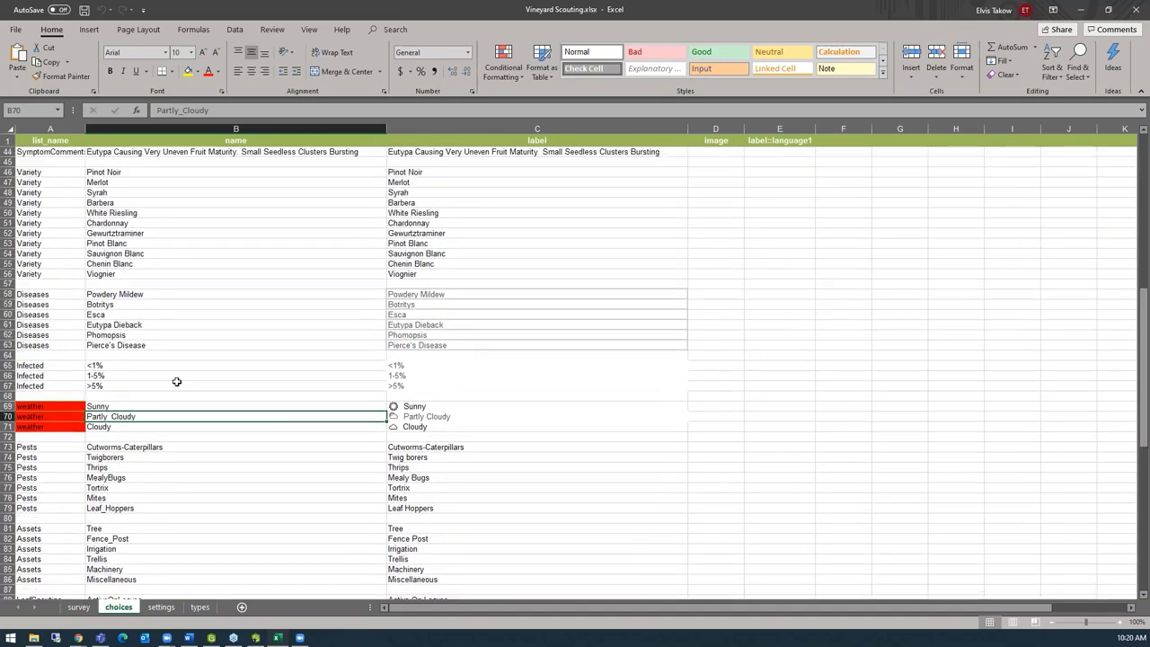
left_click(78, 608)
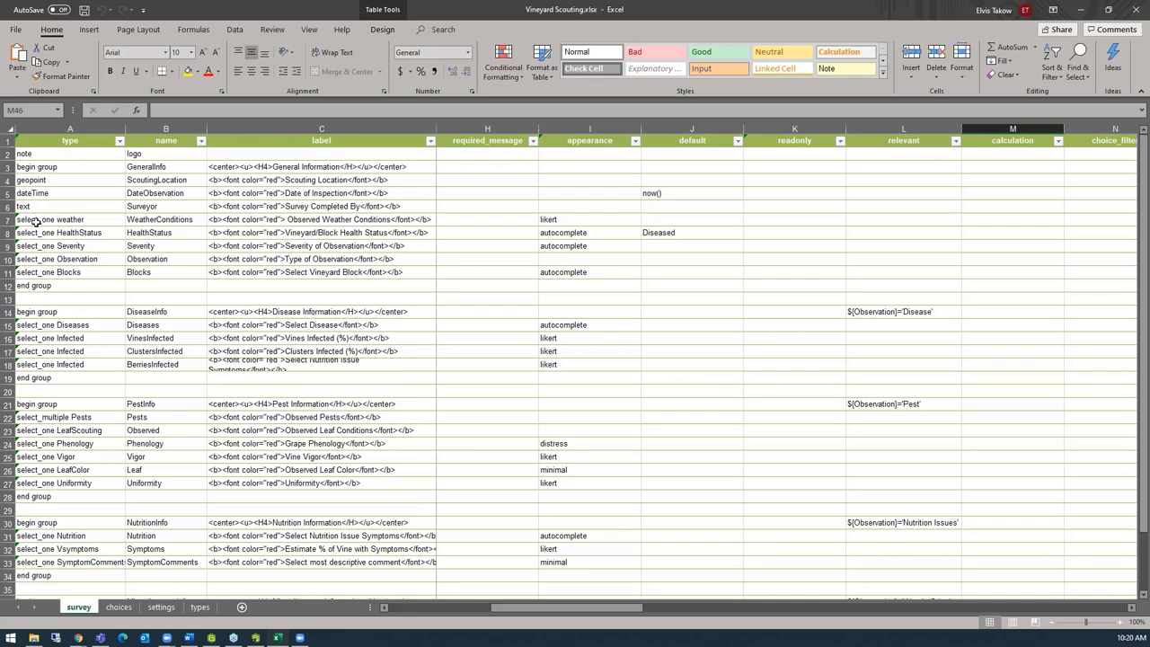